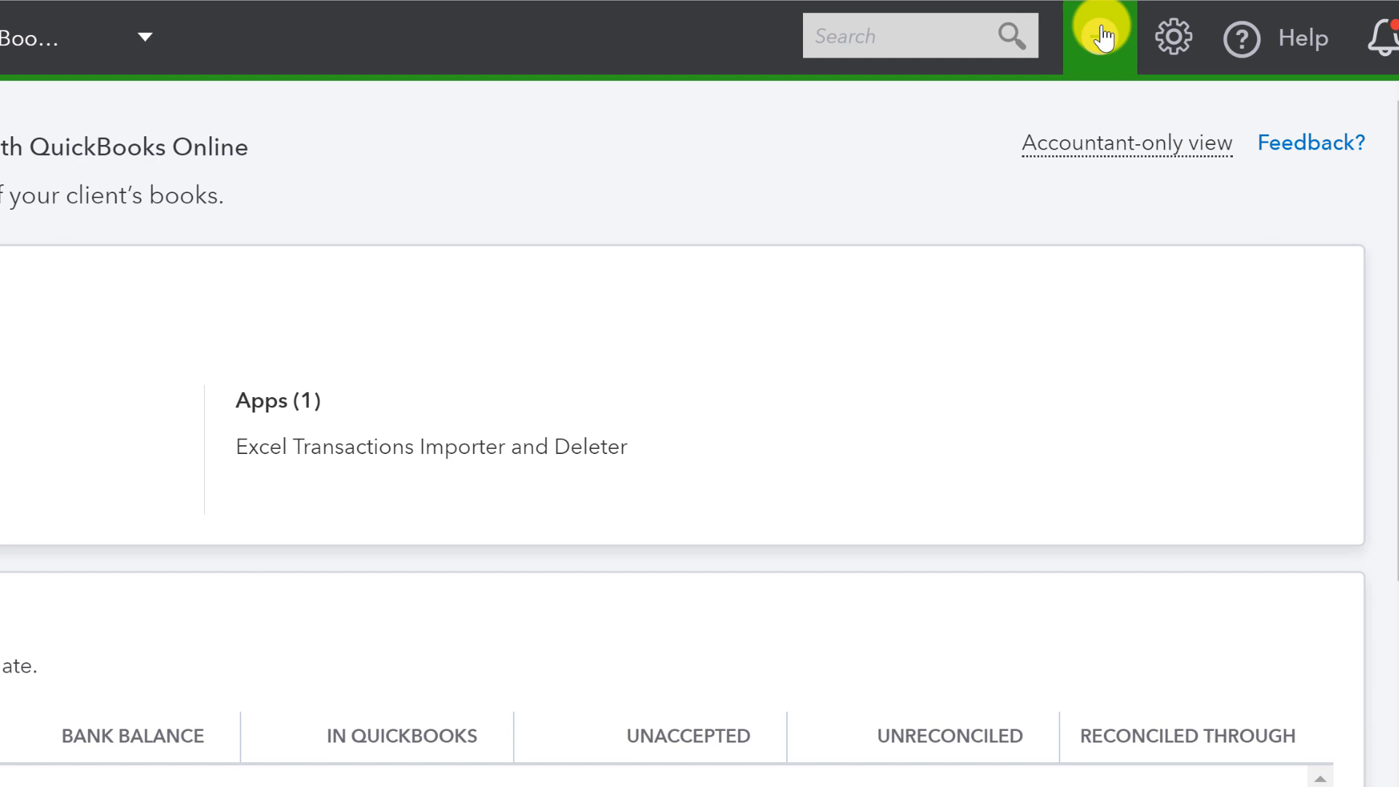
pyautogui.click(1203, 111)
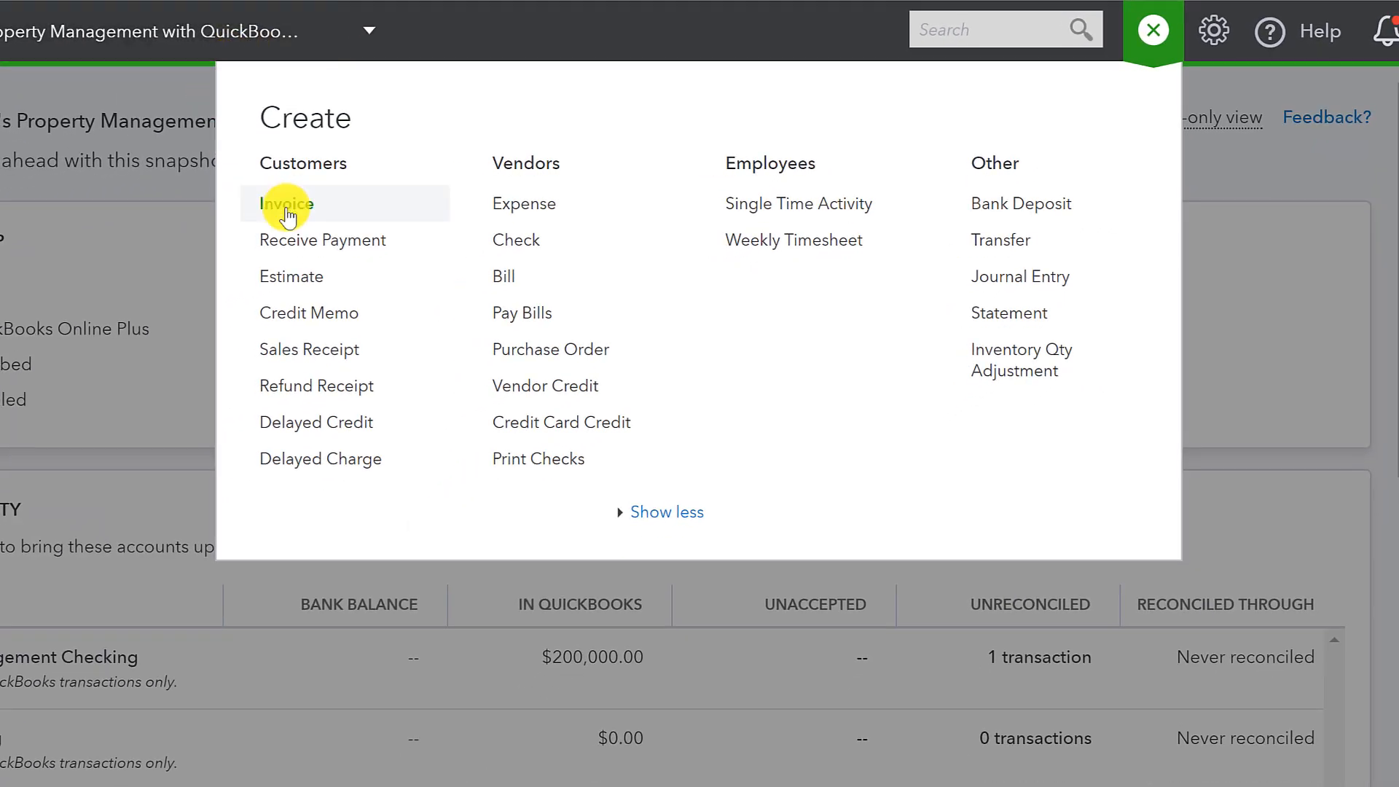
pyautogui.click(287, 207)
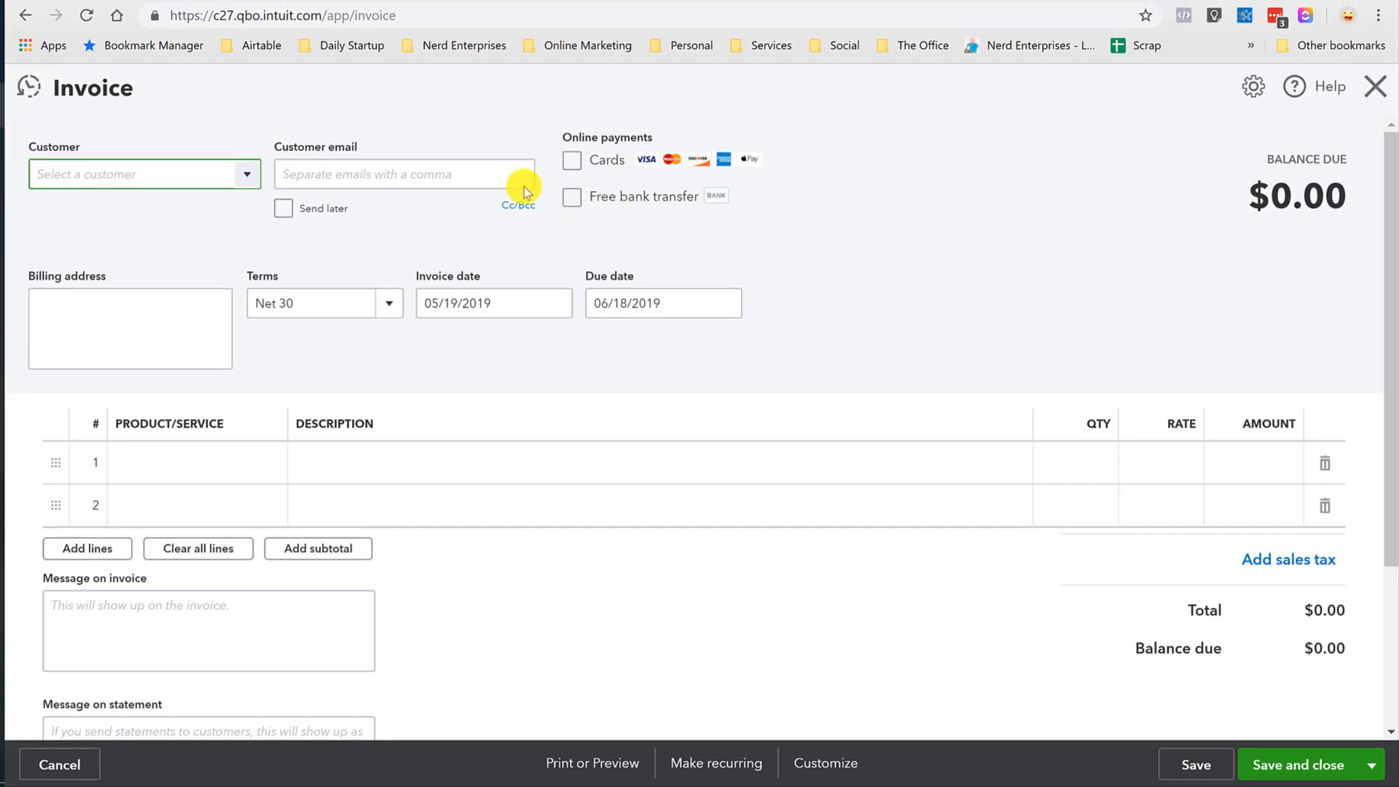
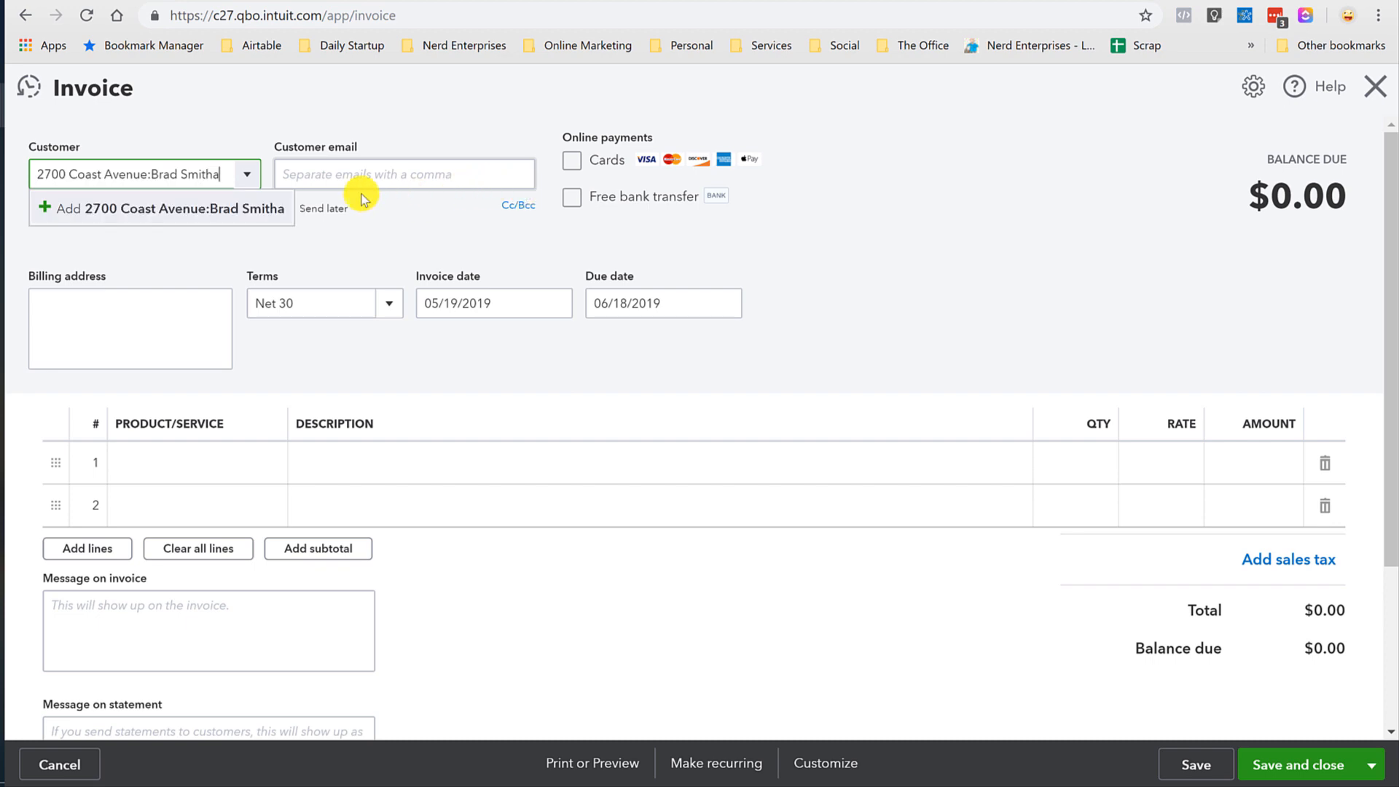
pyautogui.click(228, 210)
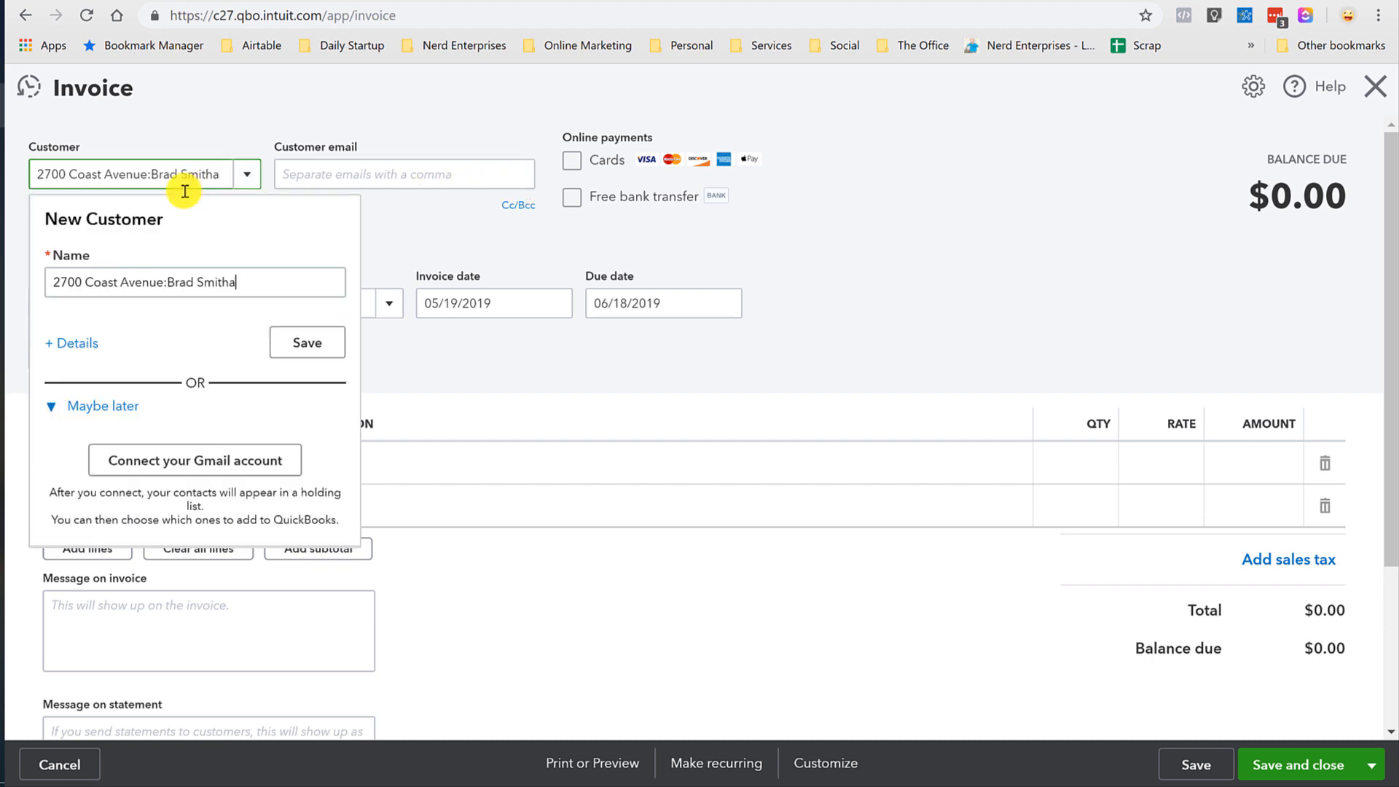
pyautogui.click(225, 175)
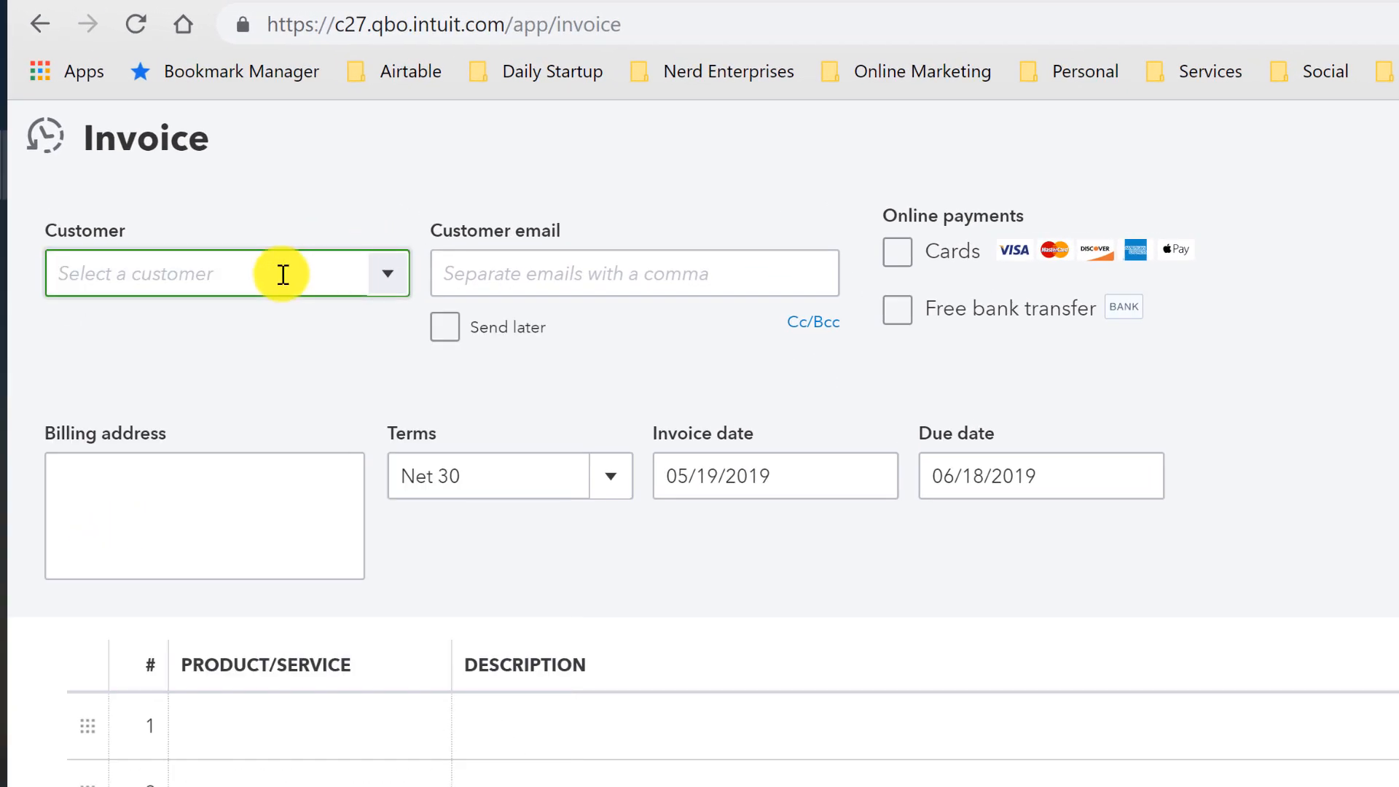
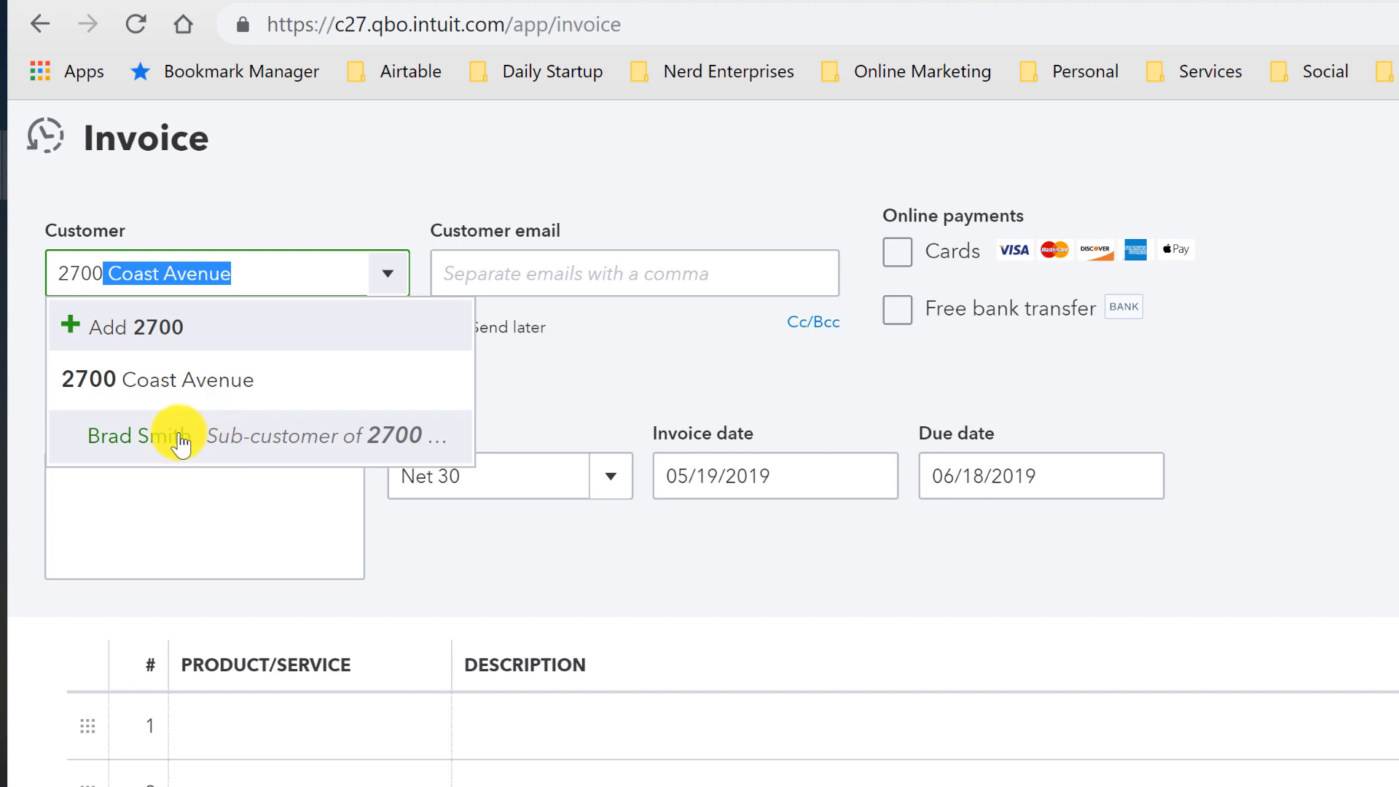
pyautogui.click(156, 431)
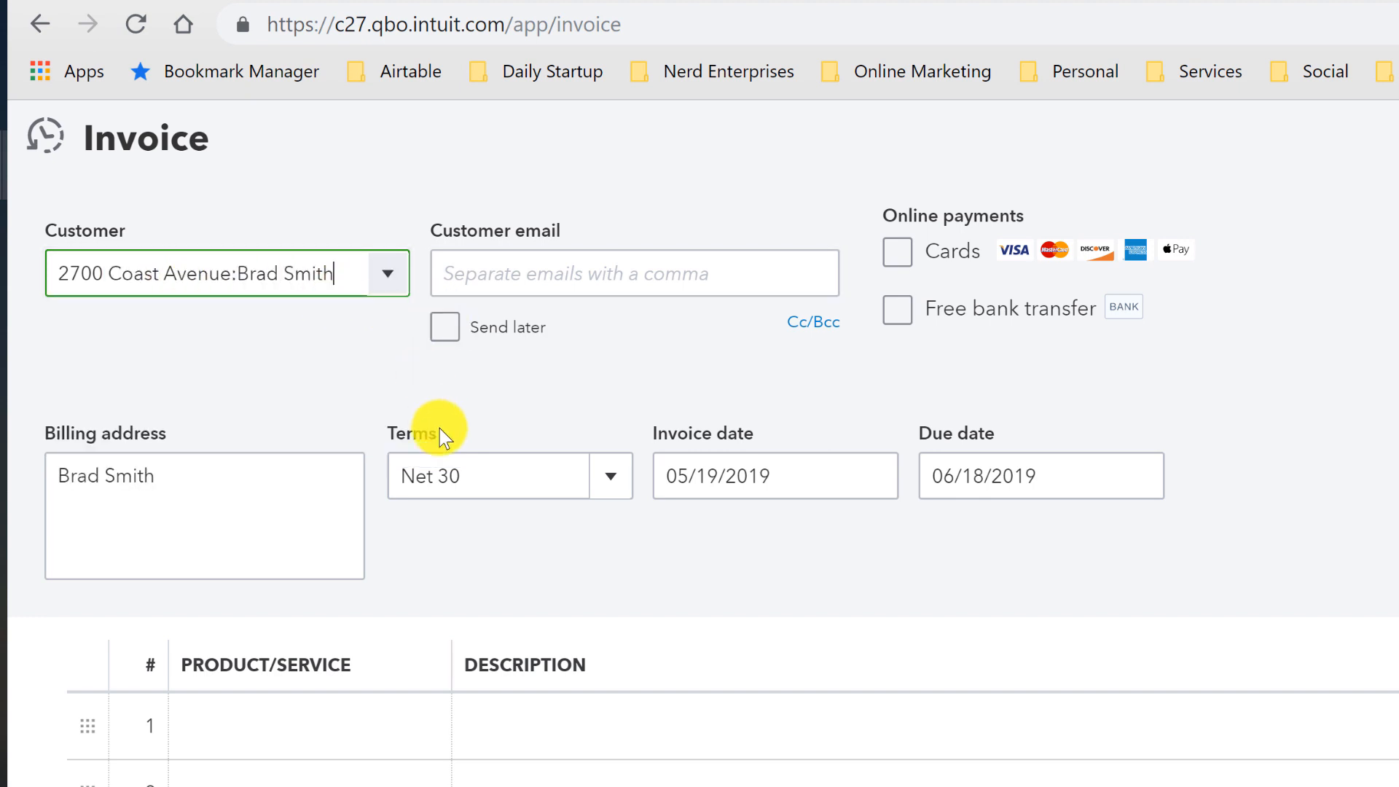
pyautogui.press('Tab')
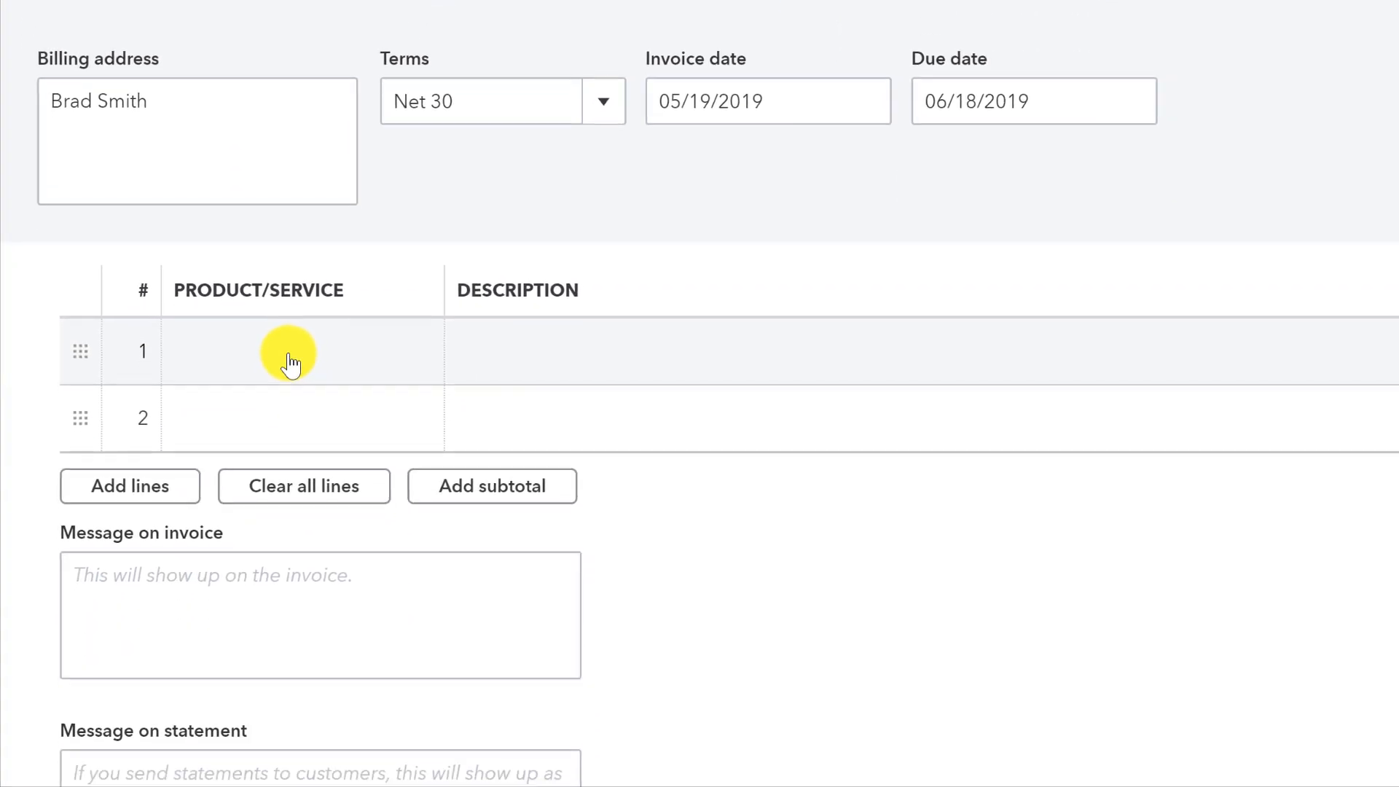
# Add a 2700 Coast Monthly Rent line at a rate of 10,000.
pyautogui.click(295, 594)
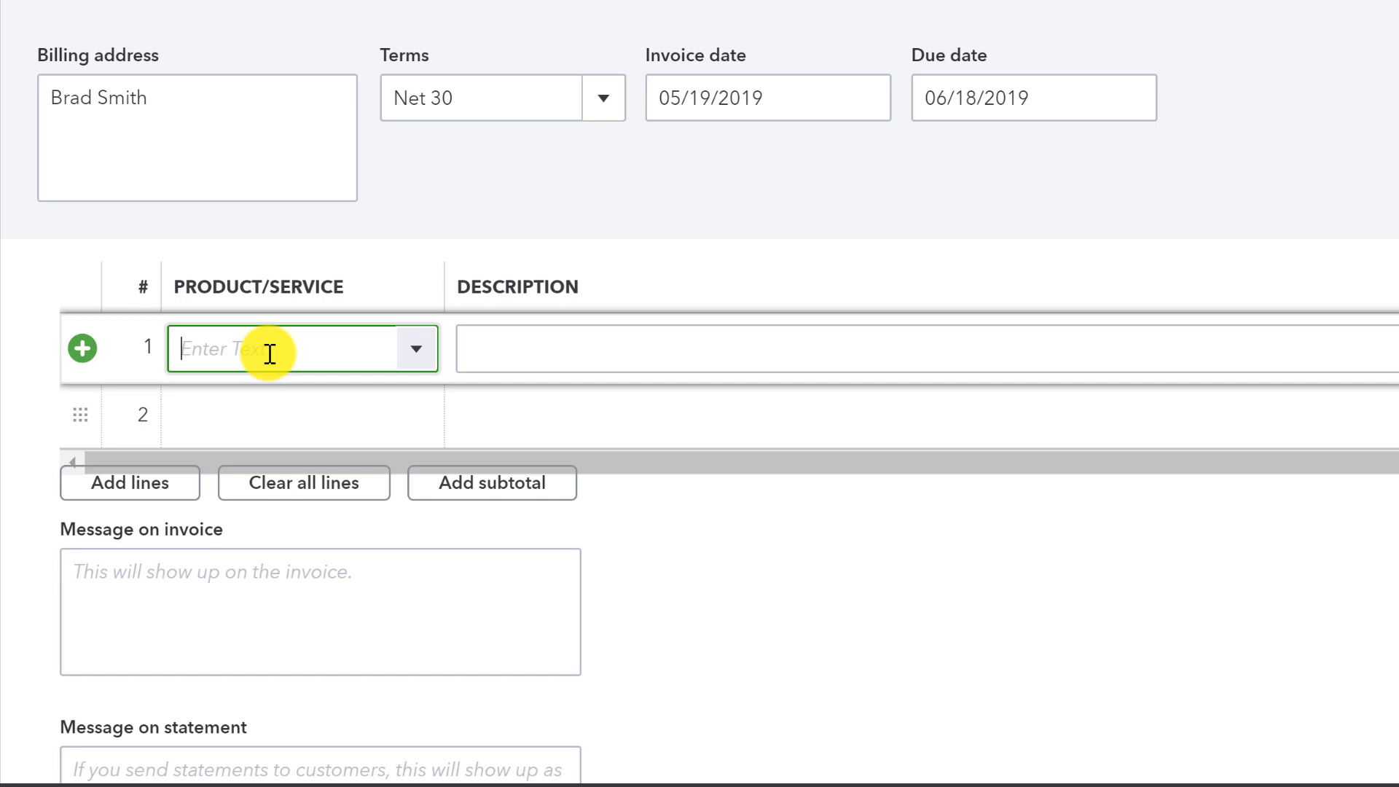
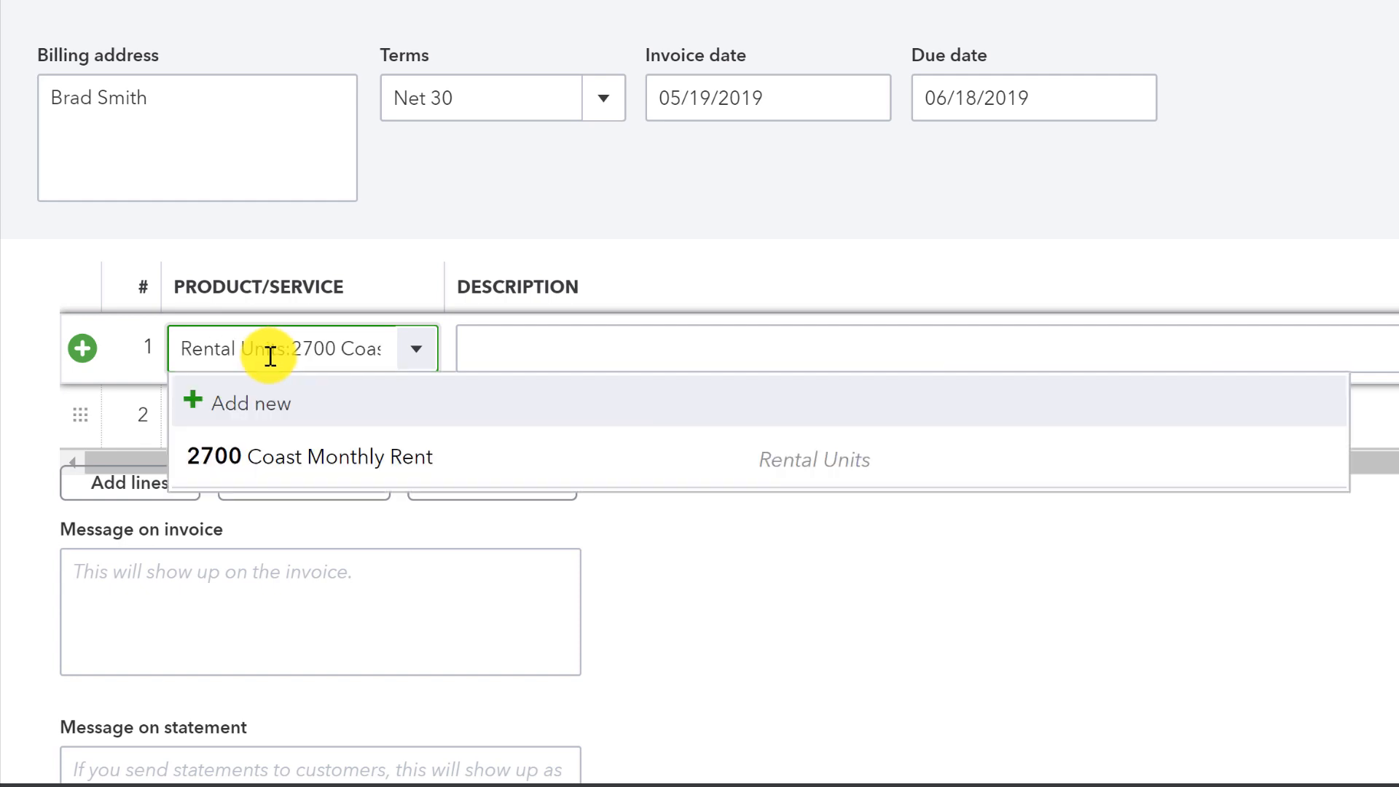
pyautogui.click(321, 470)
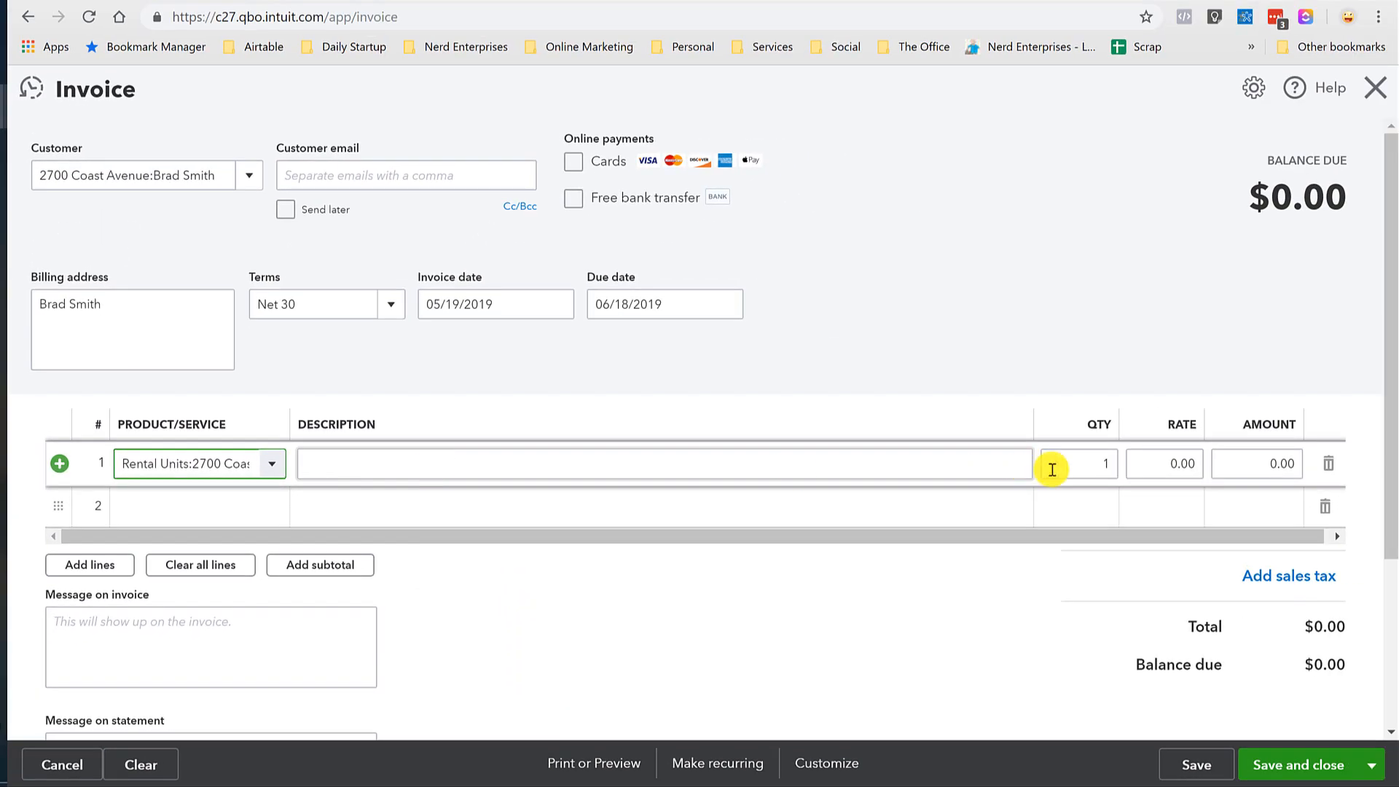
pyautogui.press('Tab')
pyautogui.press('Tab')
pyautogui.press('Tab')
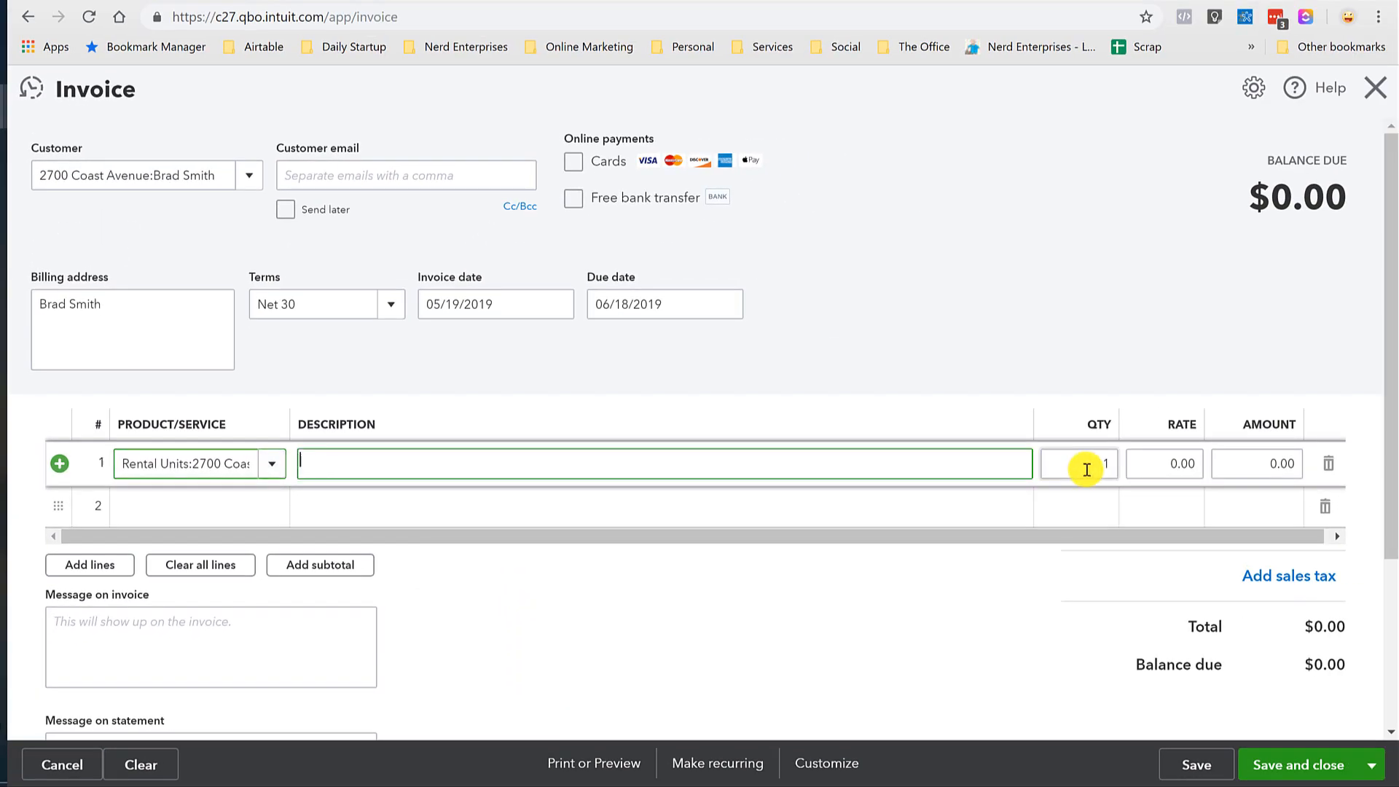
pyautogui.write('10000')
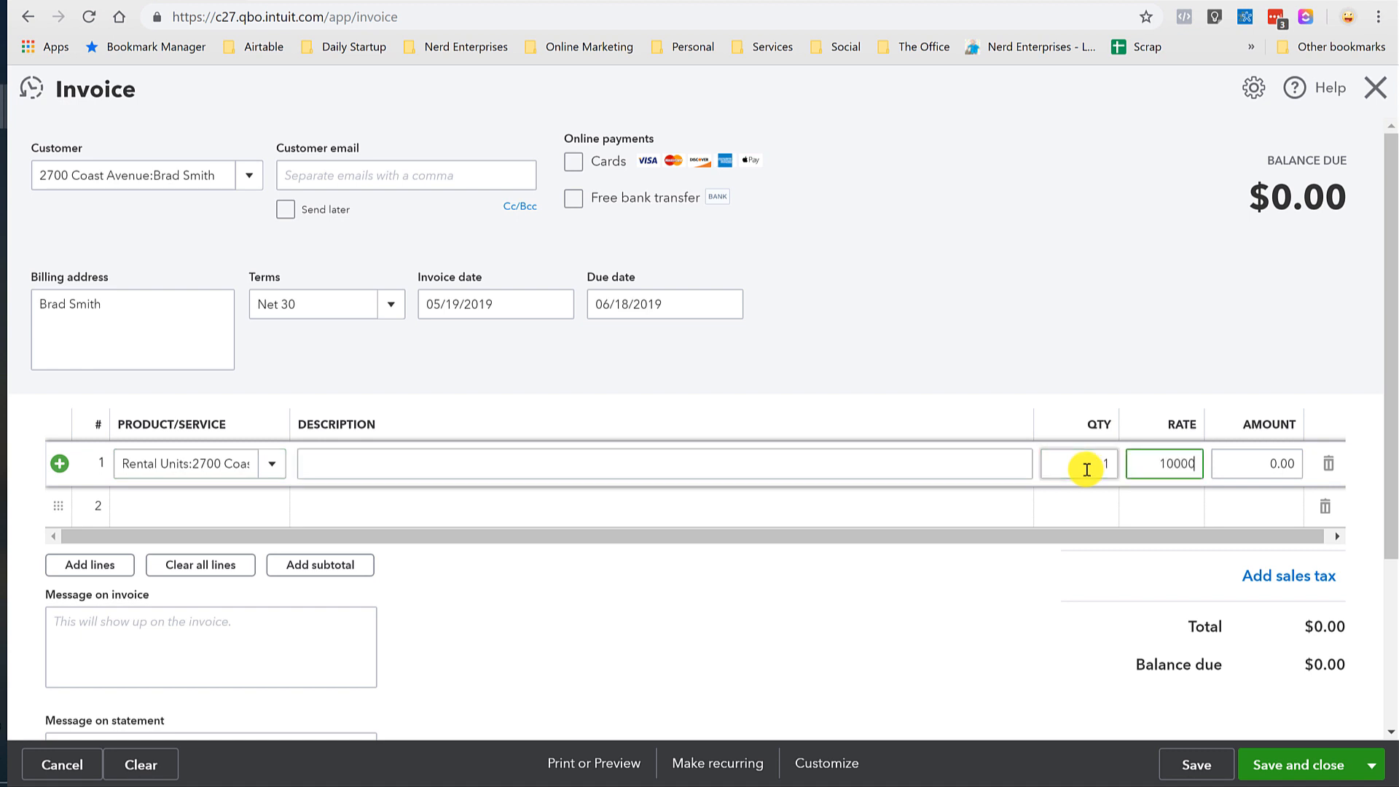
pyautogui.press('Tab')
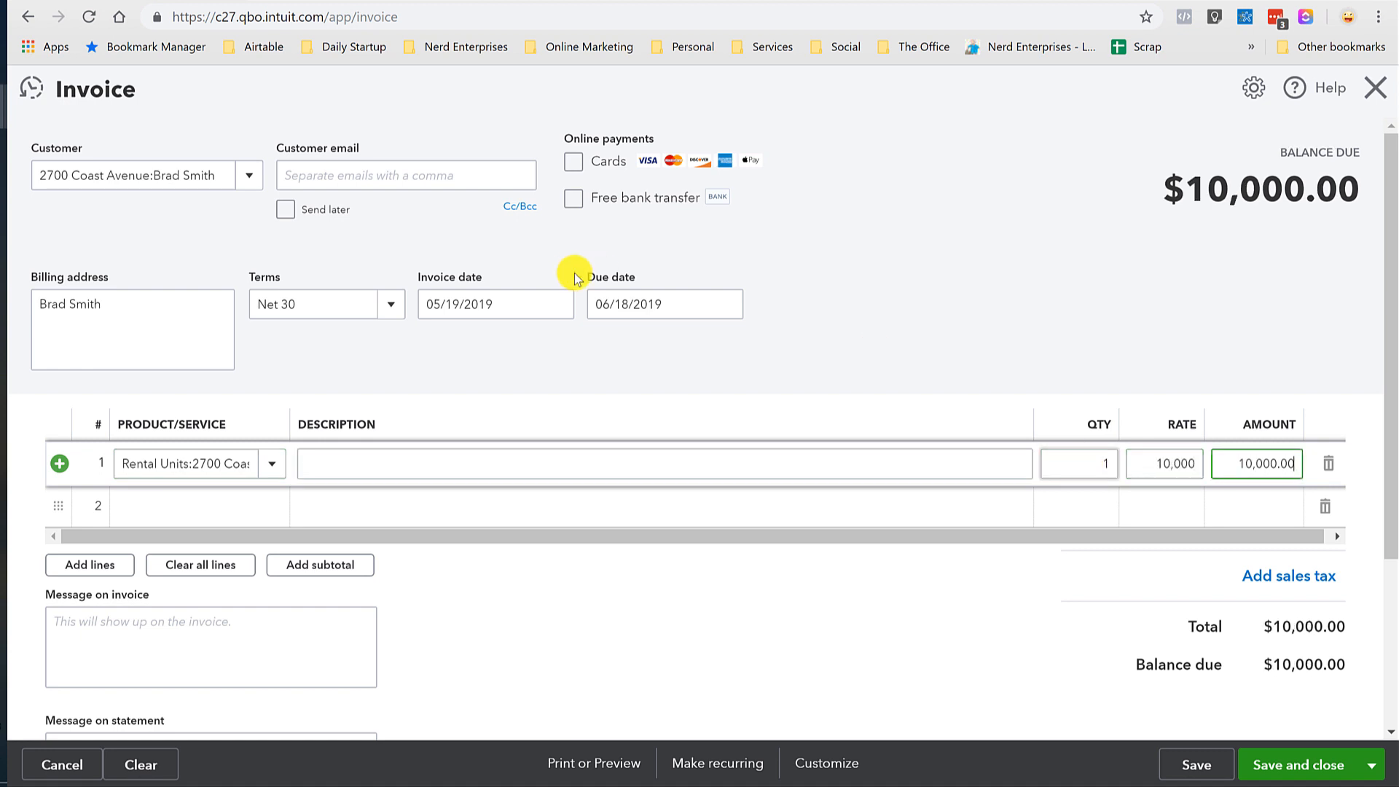
# Date the invoice 05/01/2019 and save it as Invoice 1002.
pyautogui.click(556, 305)
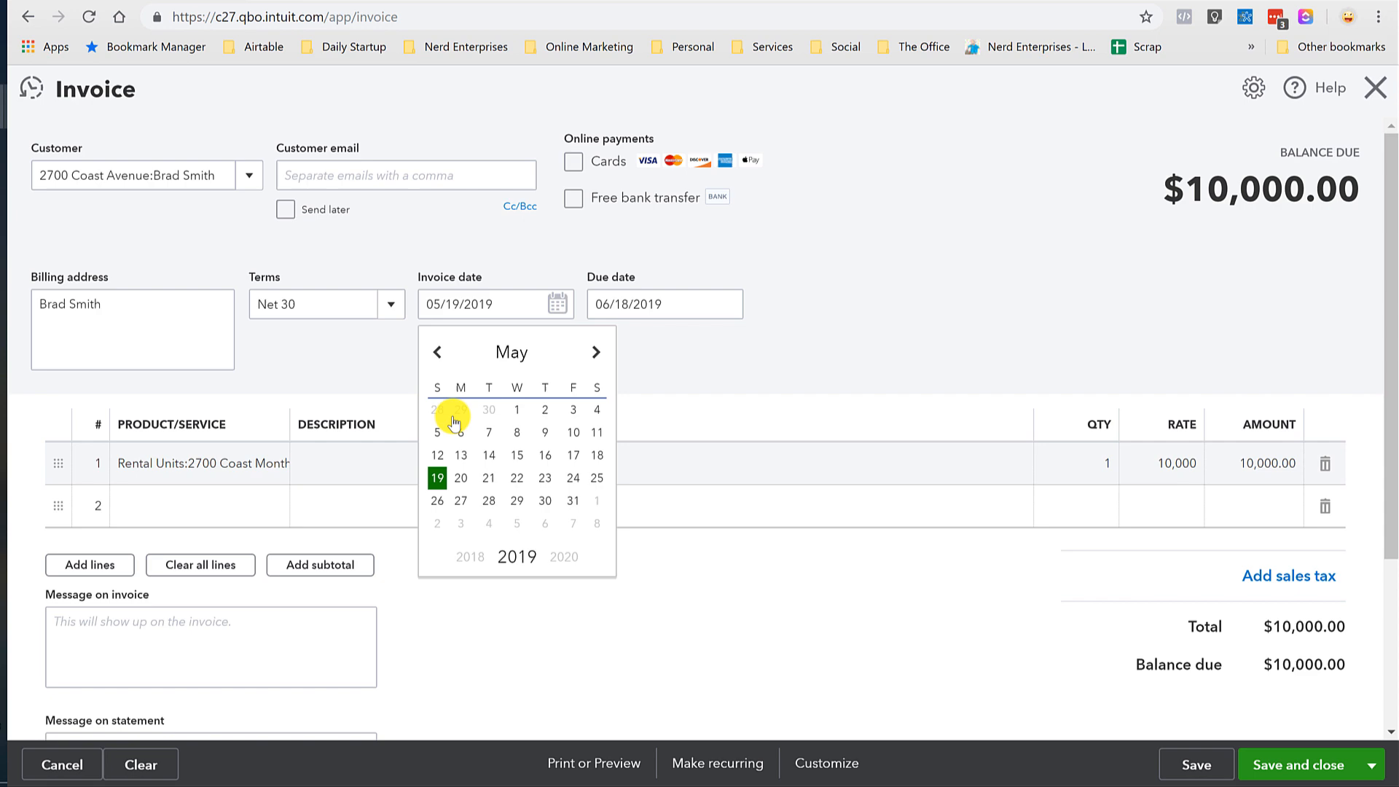
pyautogui.click(517, 409)
pyautogui.click(1295, 767)
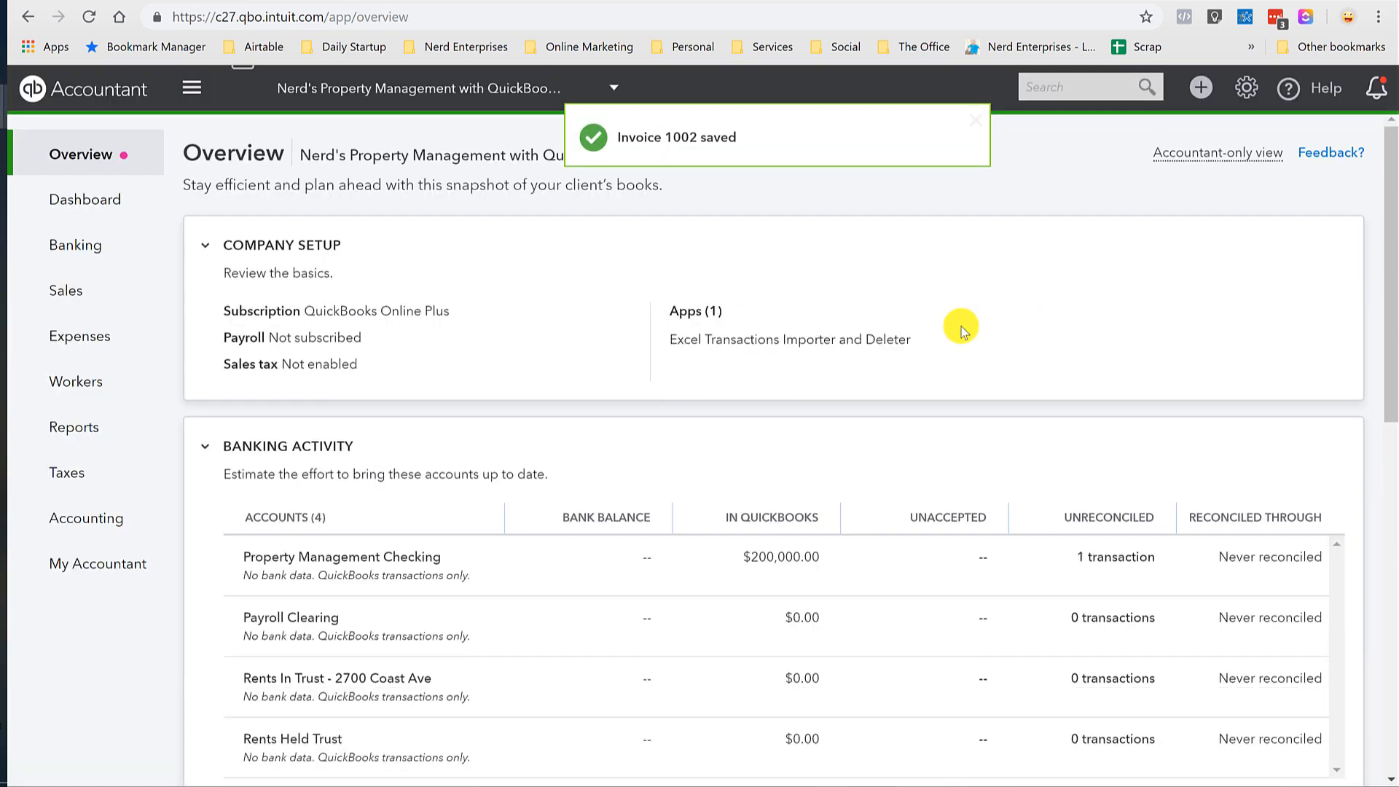
# Review the Balance Sheet for 10,000 in Accounts Receivable and 2700 Coast Rents in Trust.
pyautogui.click(71, 436)
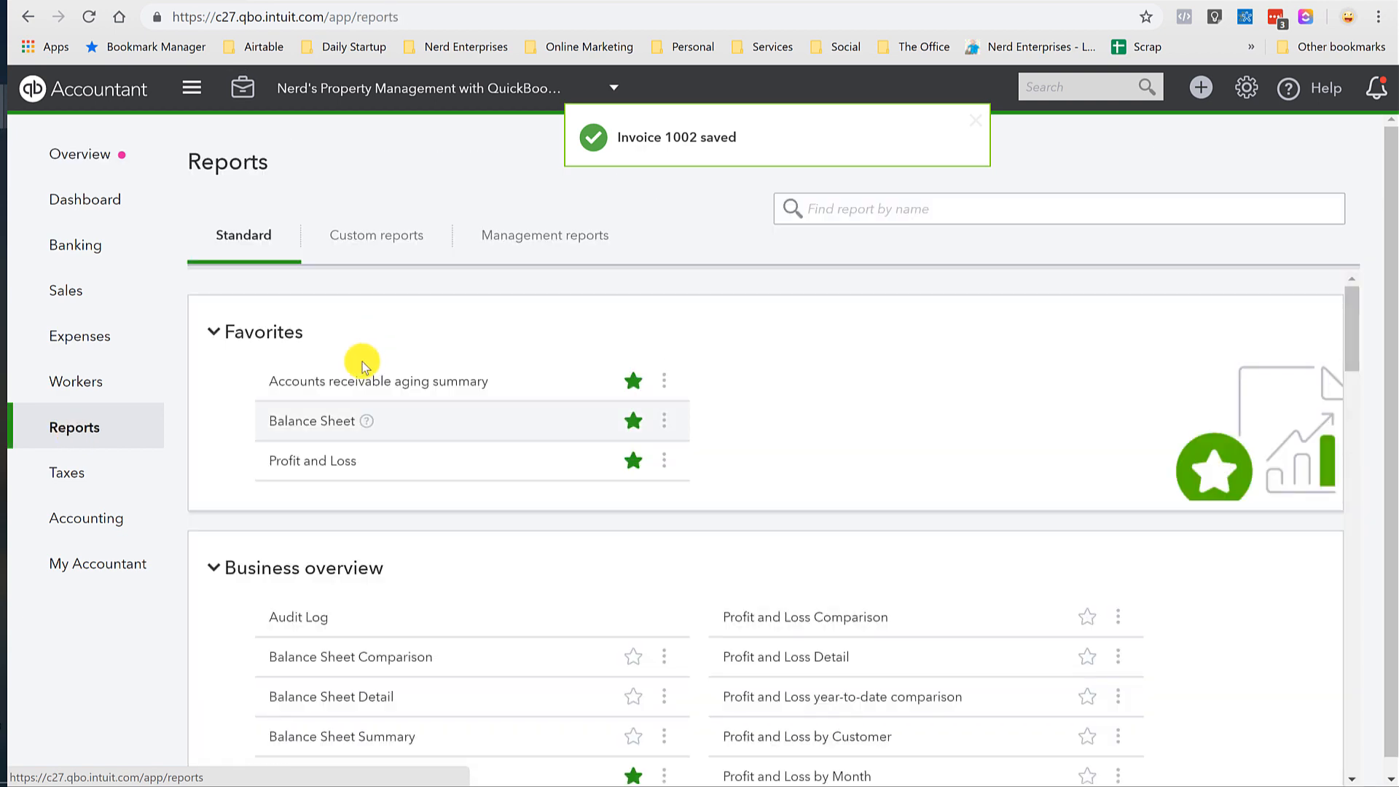
pyautogui.click(295, 417)
pyautogui.scroll(-3, 299, 422)
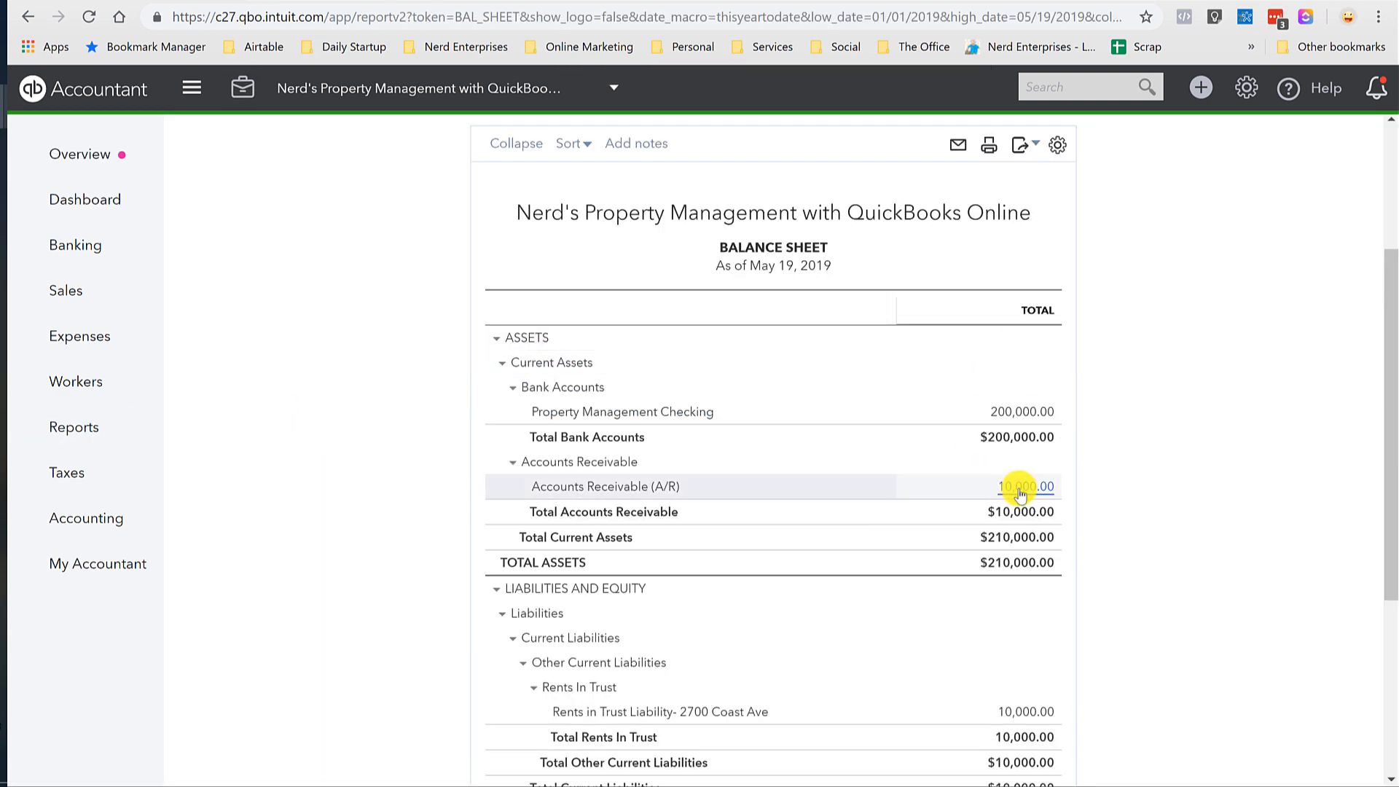
pyautogui.scroll(-3, 875, 525)
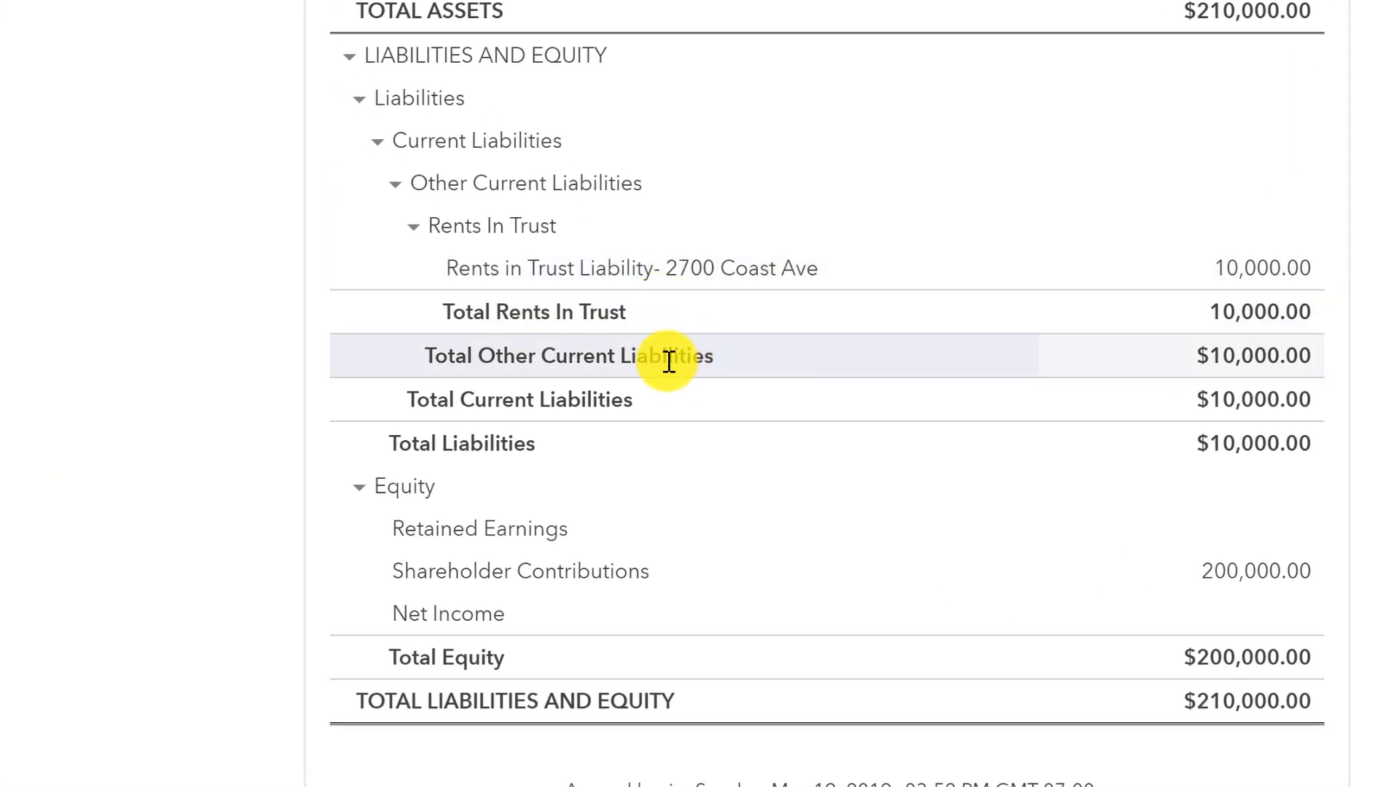
pyautogui.scroll(8, 668, 364)
pyautogui.scroll(-3, 659, 407)
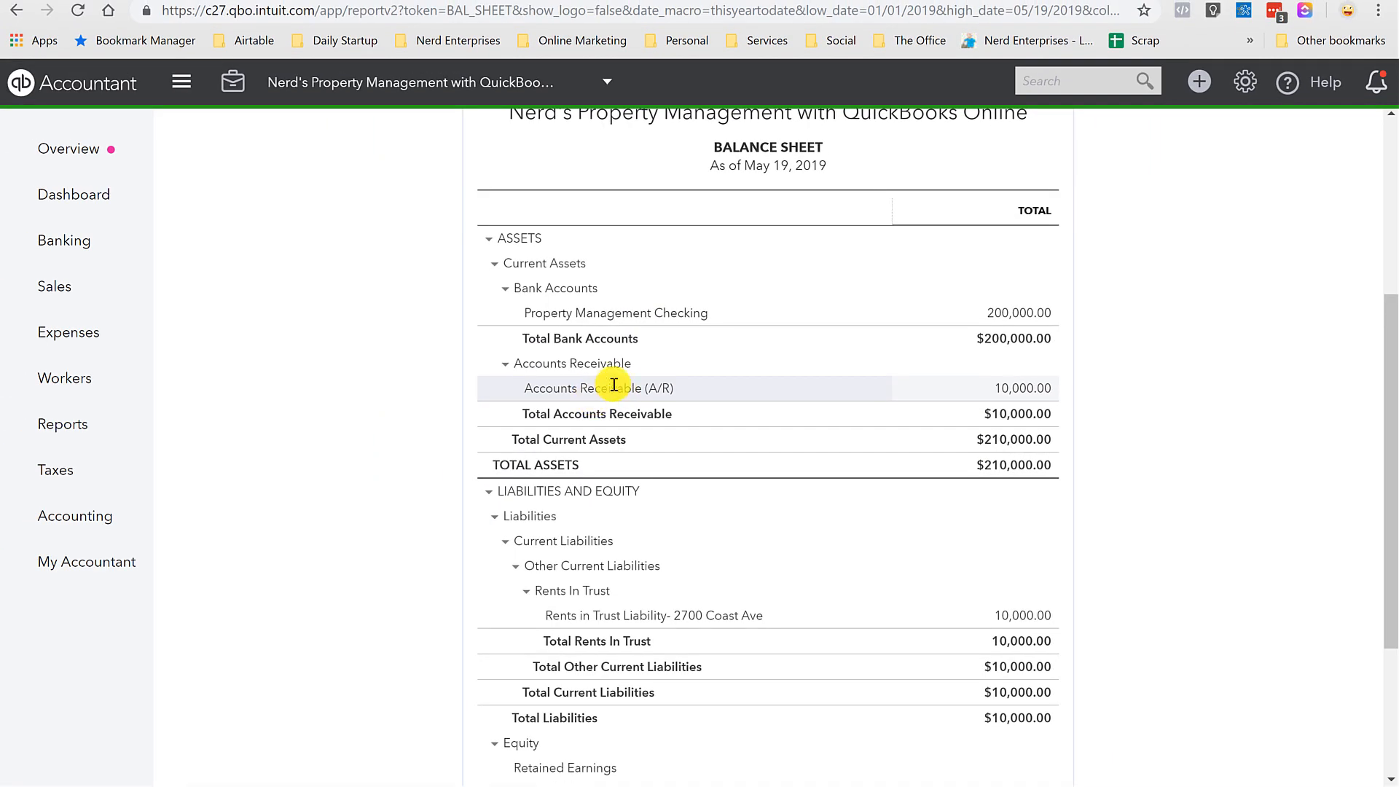
pyautogui.click(1199, 81)
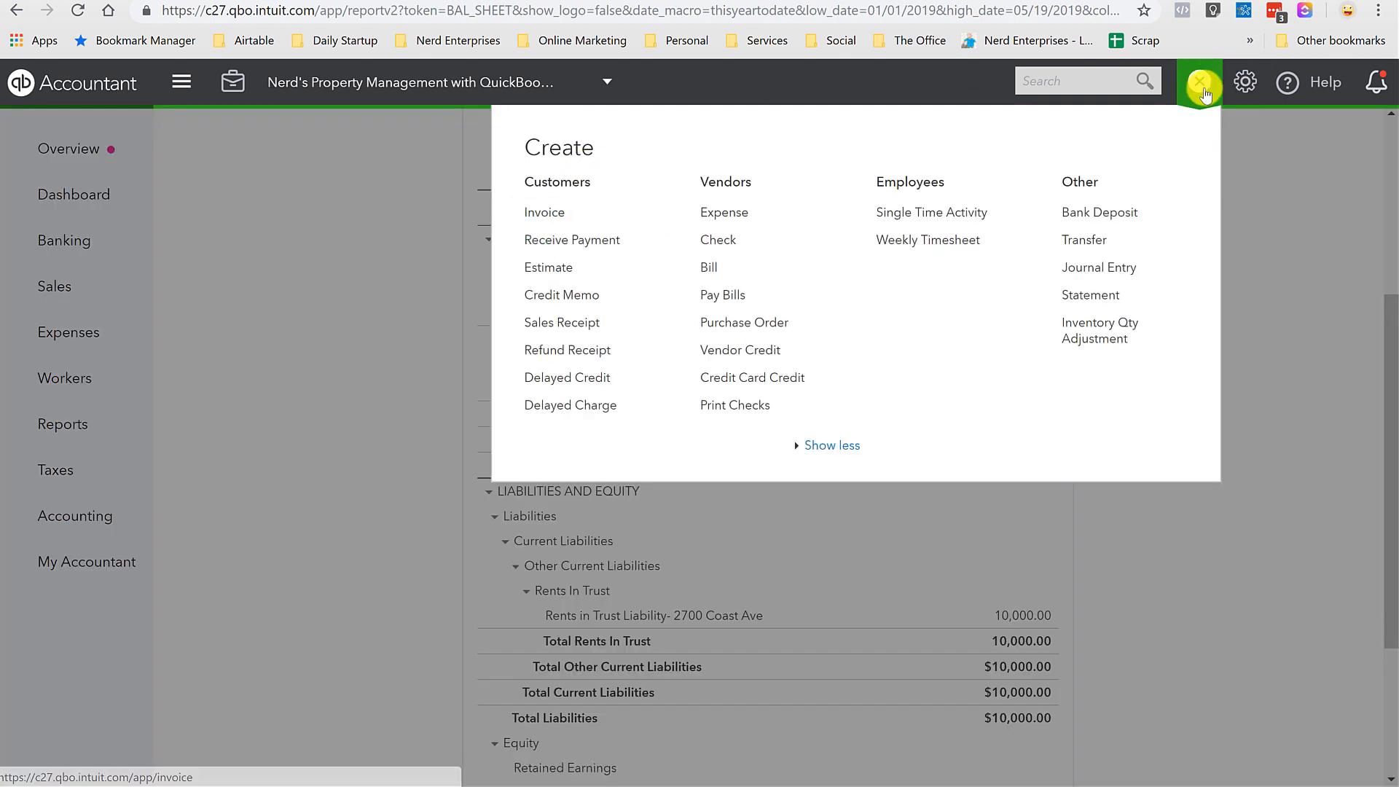
# Record a payment from the 2700 Coast tenant dated 05/03/2019, applied to Invoice 1002.
pyautogui.click(555, 242)
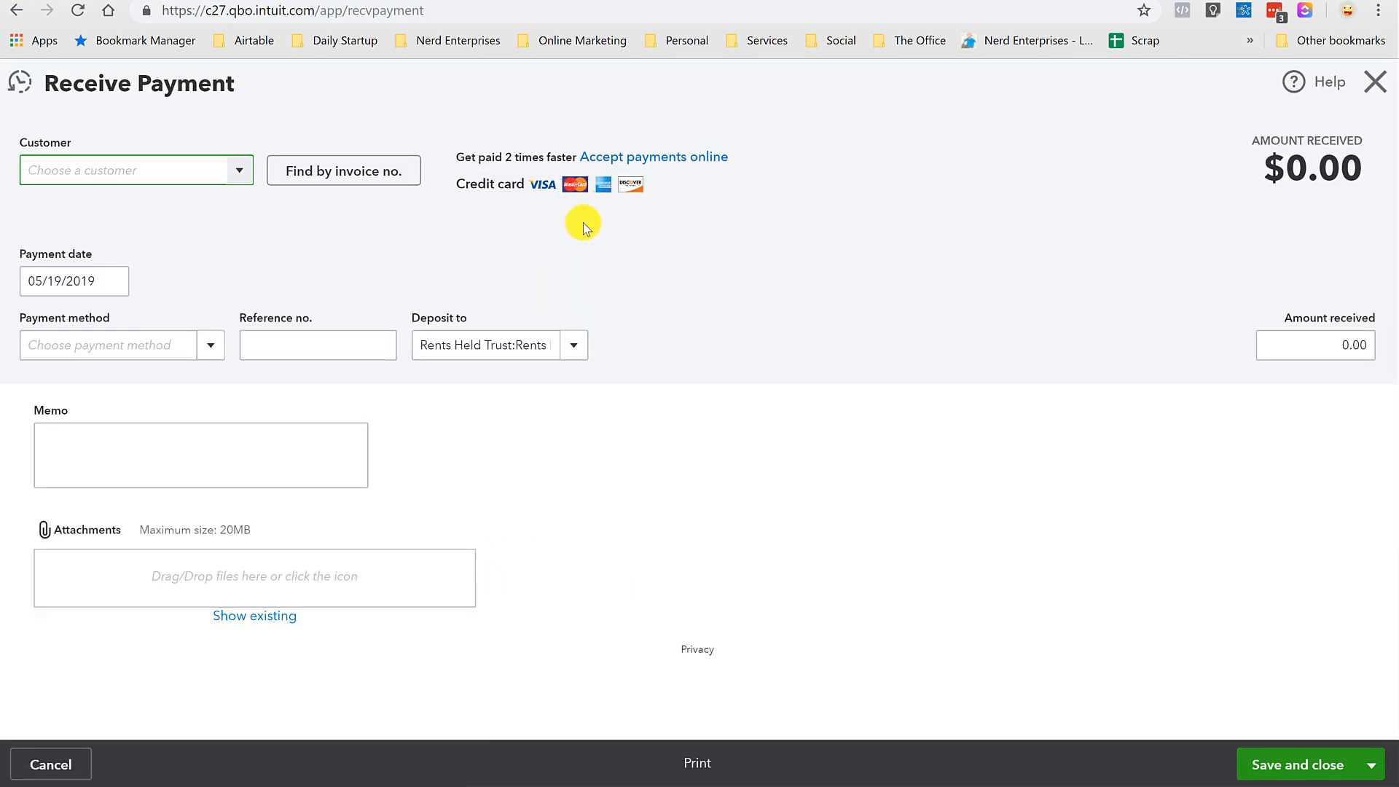
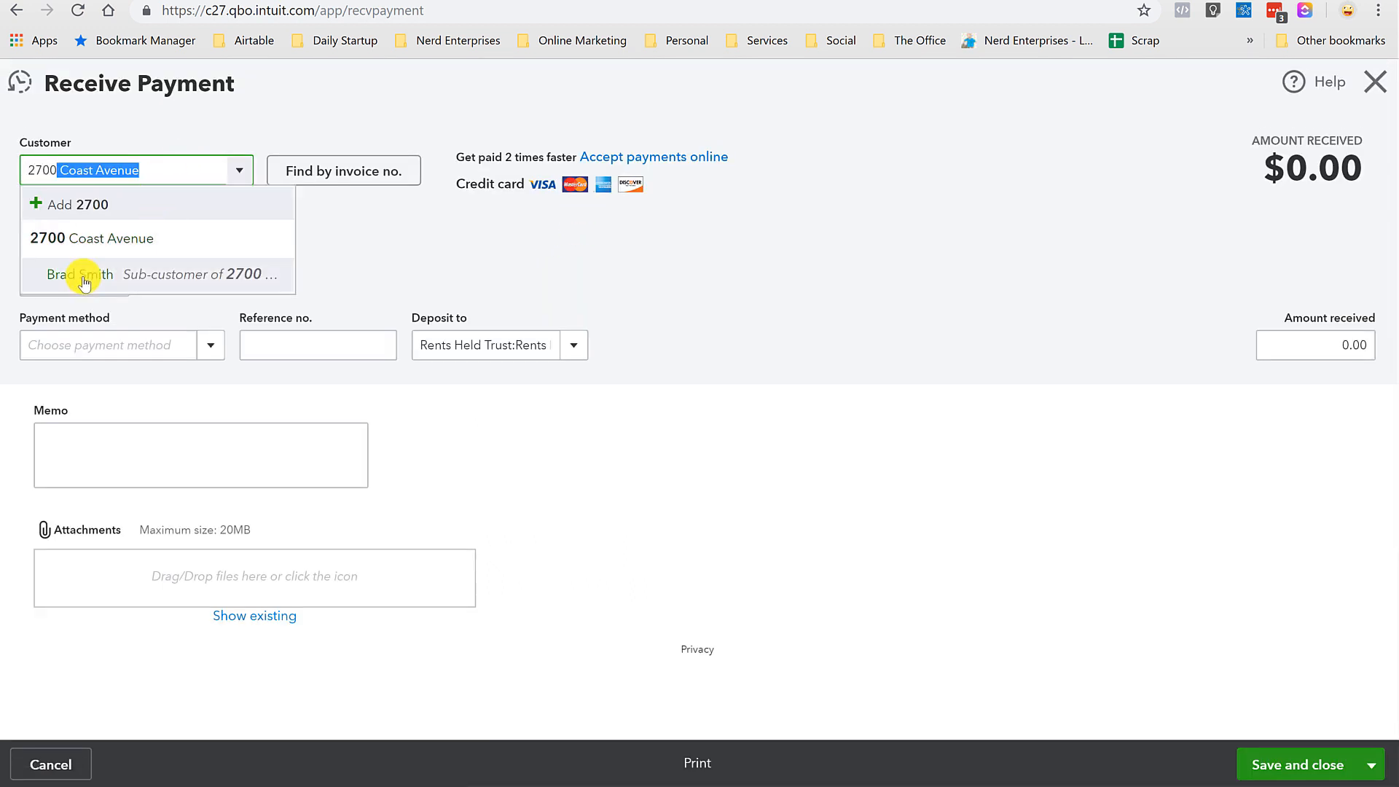
pyautogui.click(84, 281)
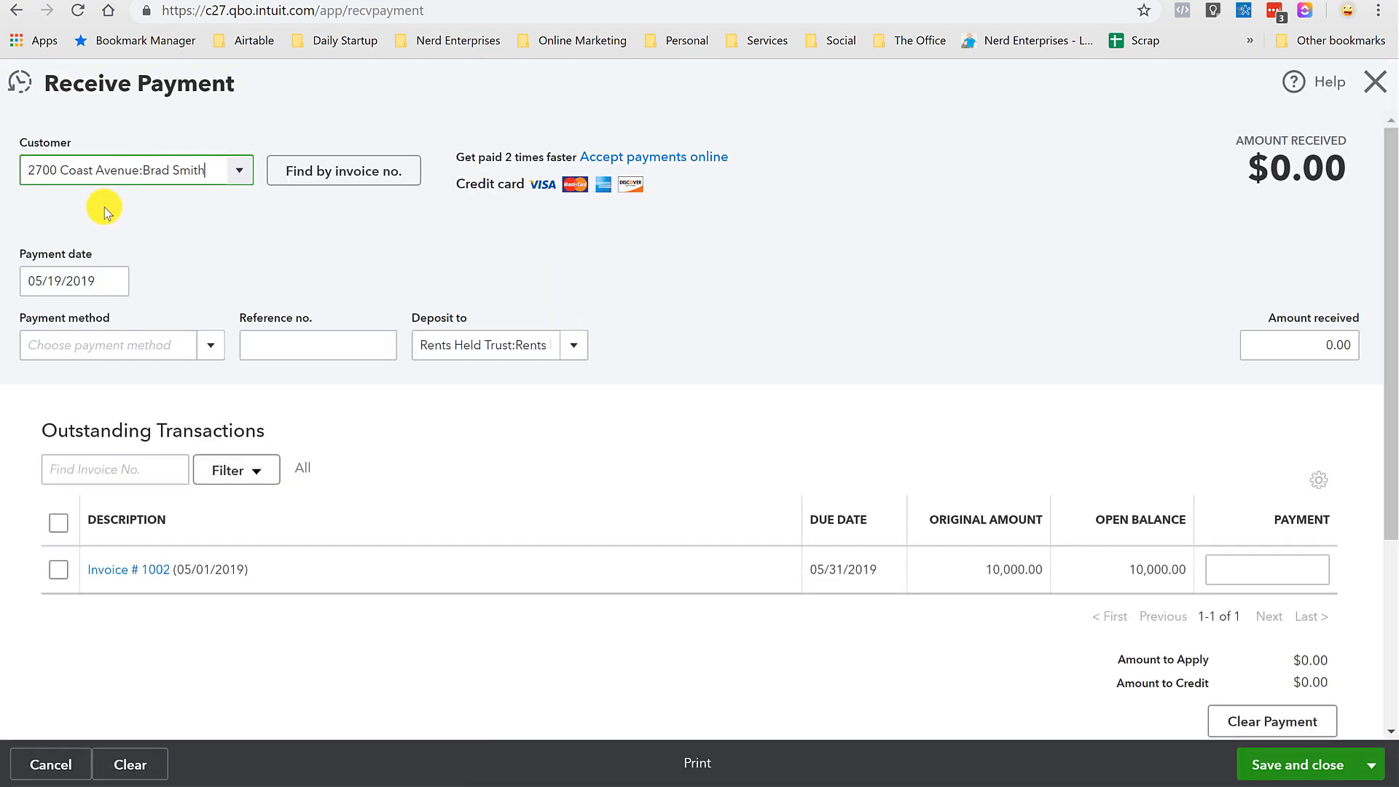
pyautogui.click(112, 281)
pyautogui.click(175, 387)
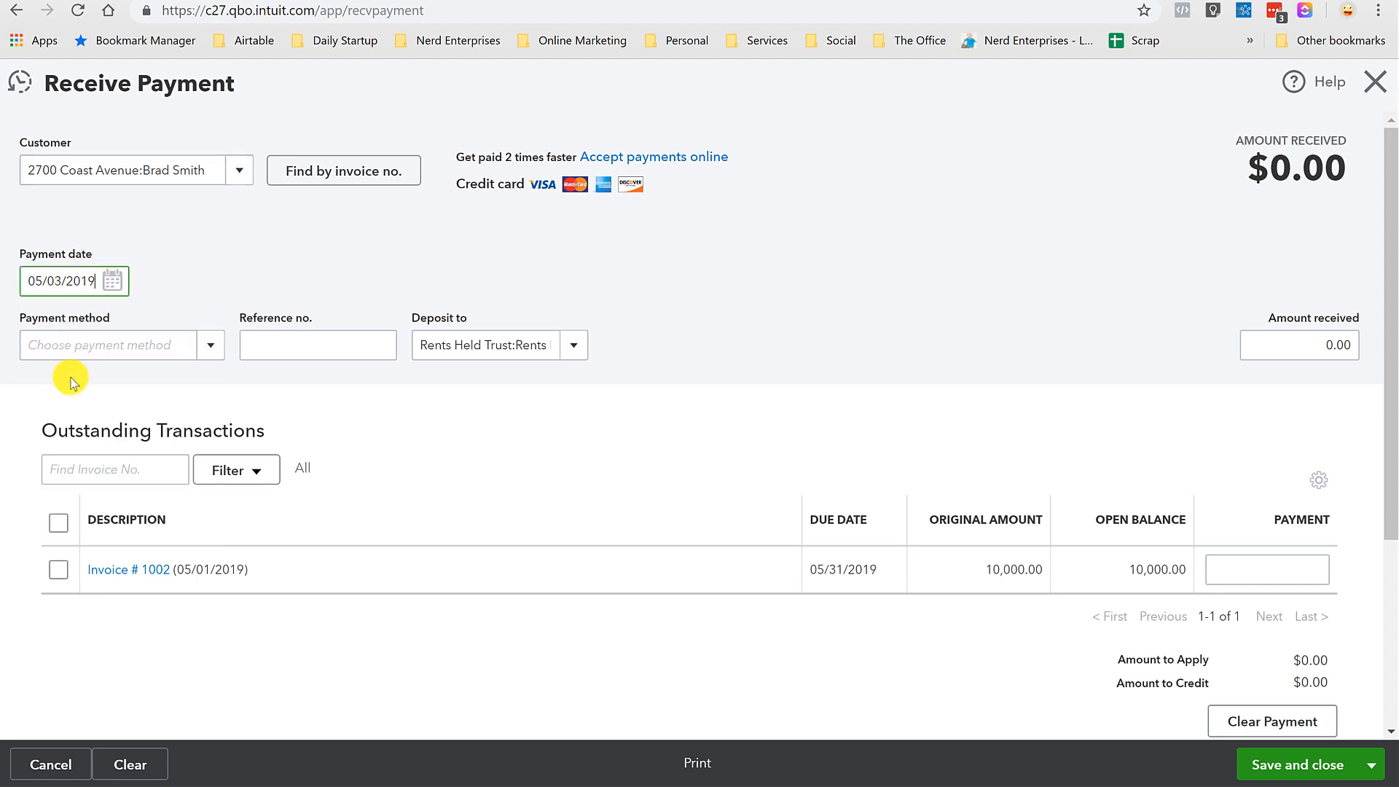
pyautogui.click(58, 570)
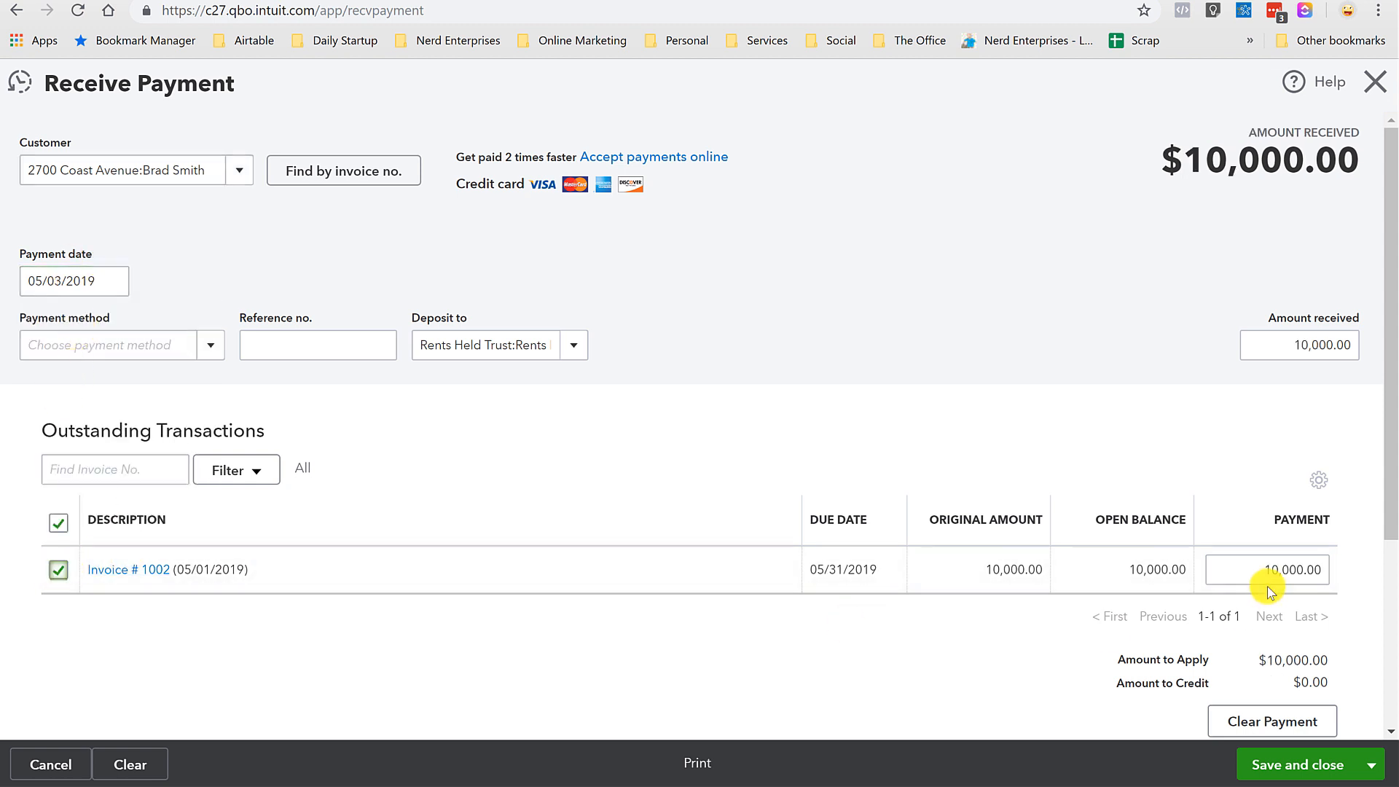
# Deposit the payment into the Rents Held Trust:Rents In Trust sub-account.
pyautogui.click(582, 349)
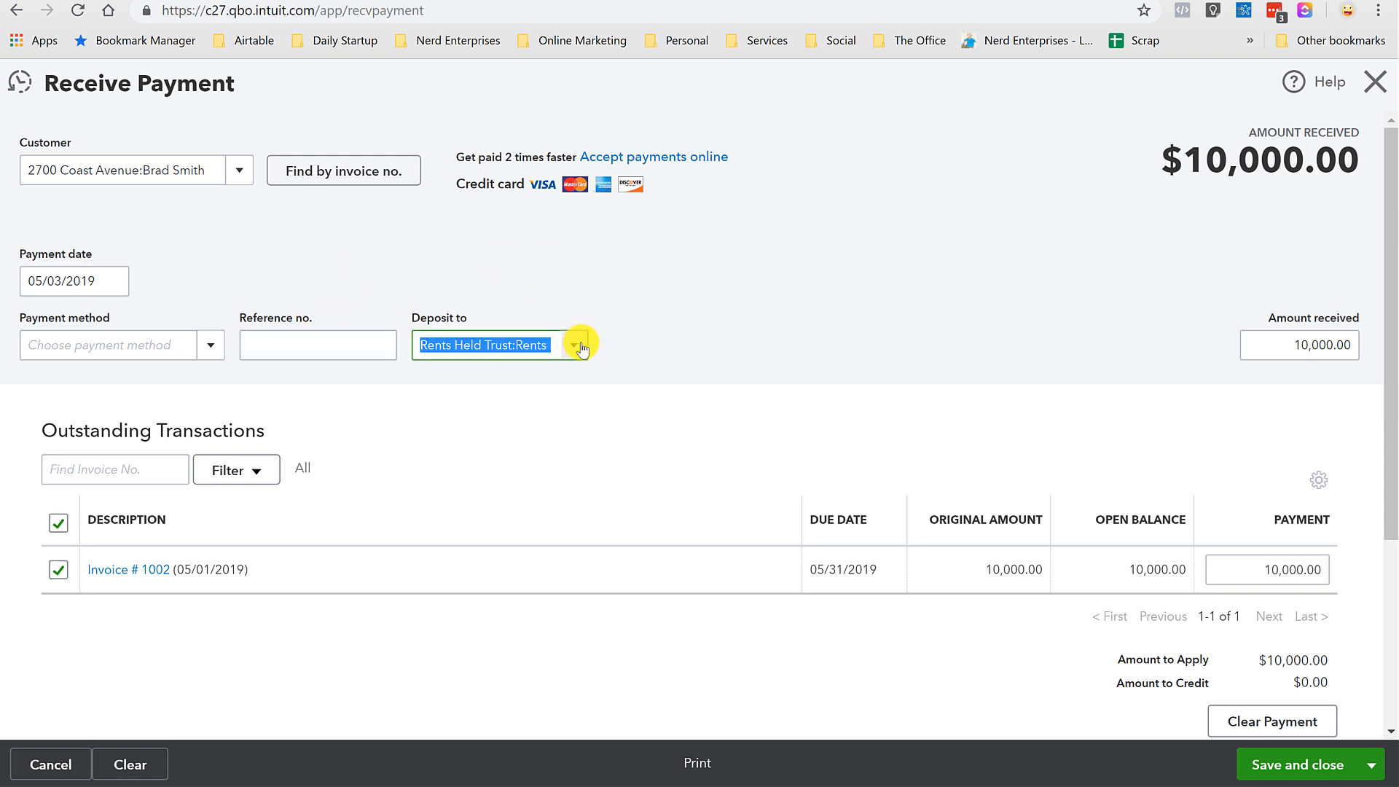
pyautogui.click(582, 349)
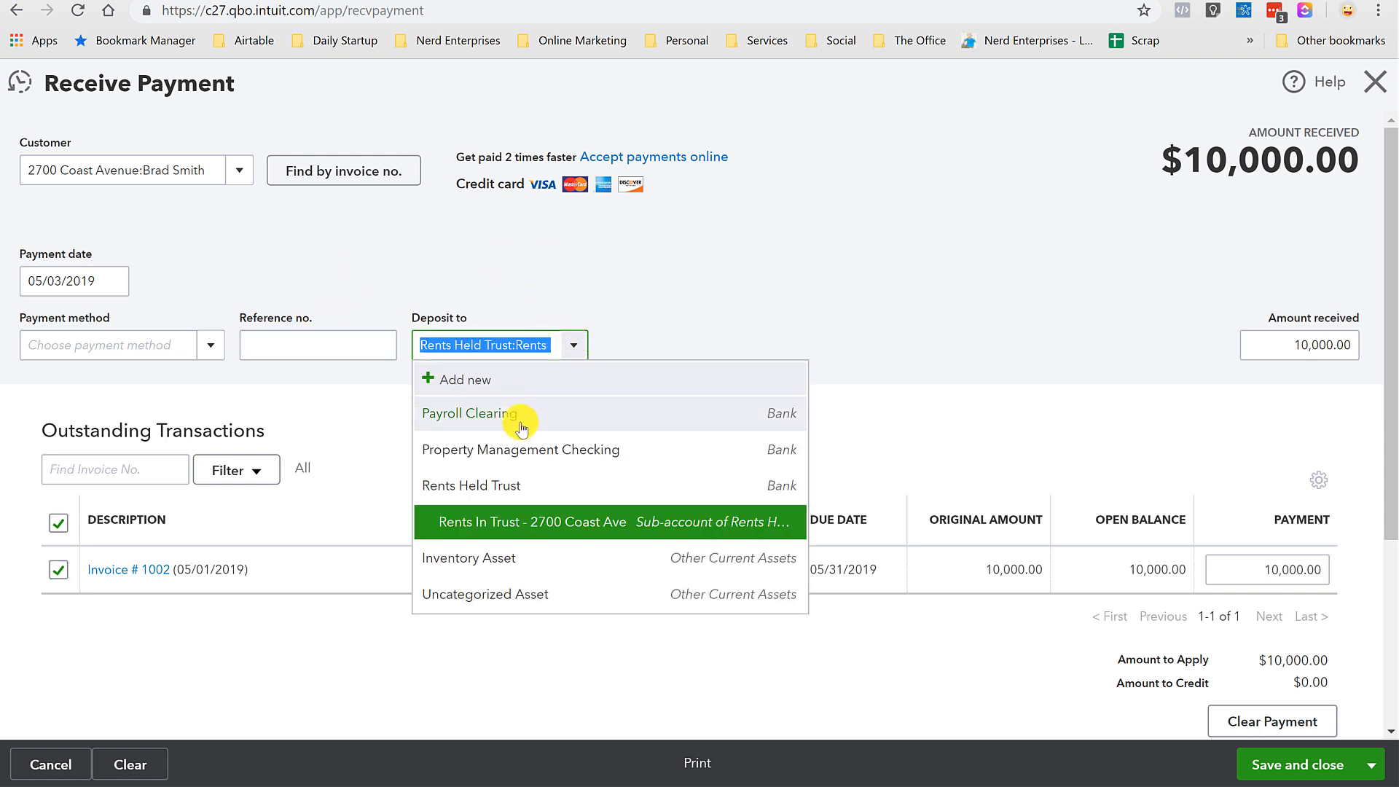
pyautogui.click(485, 526)
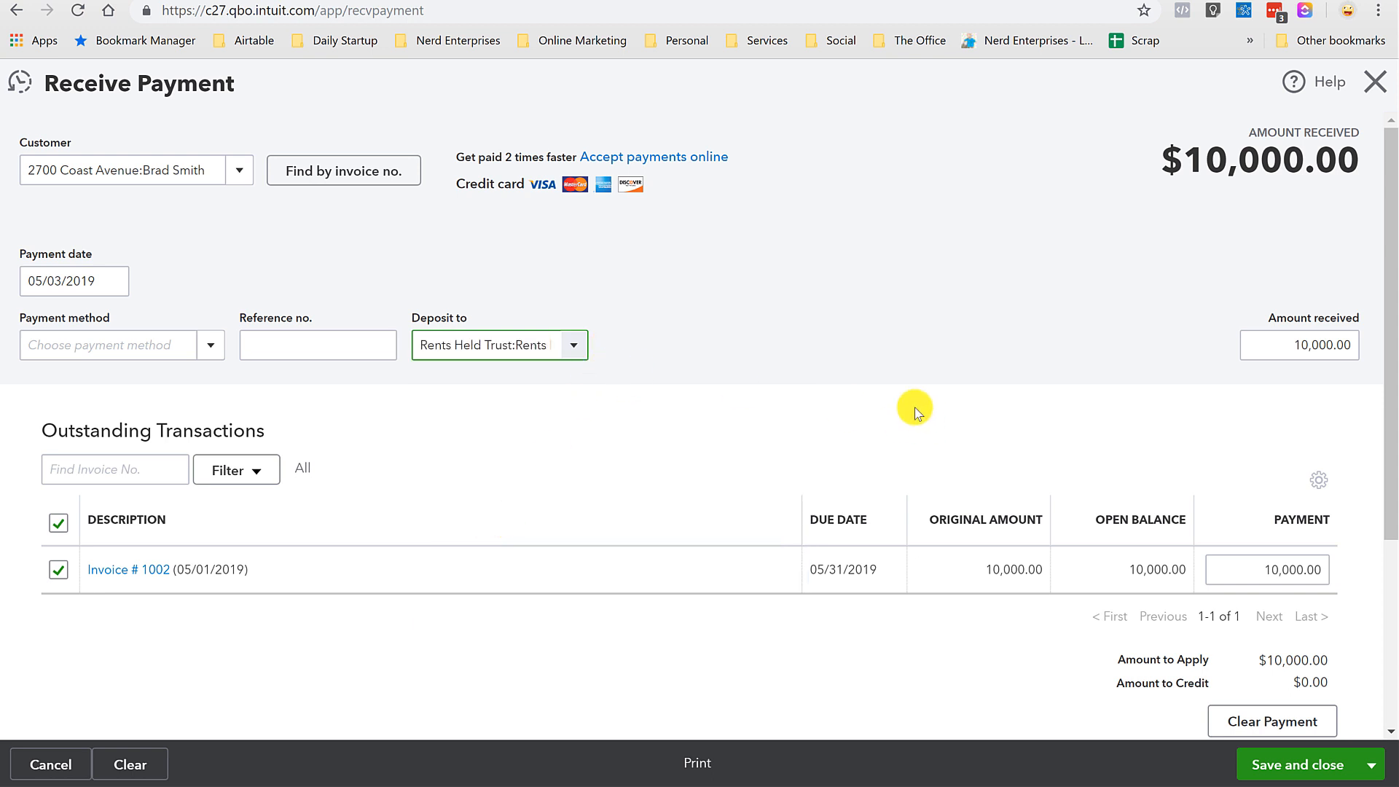
pyautogui.click(1274, 767)
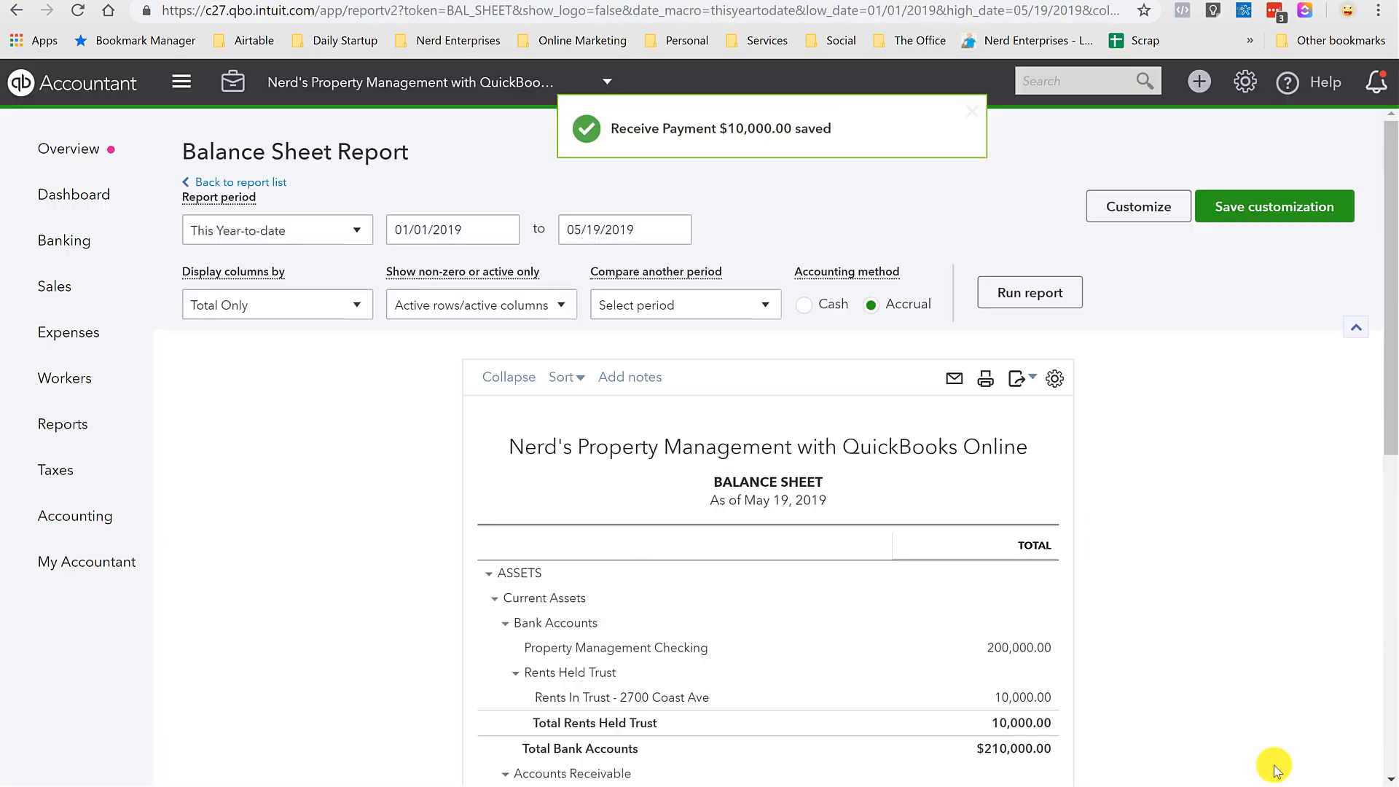
pyautogui.scroll(-3, 1274, 765)
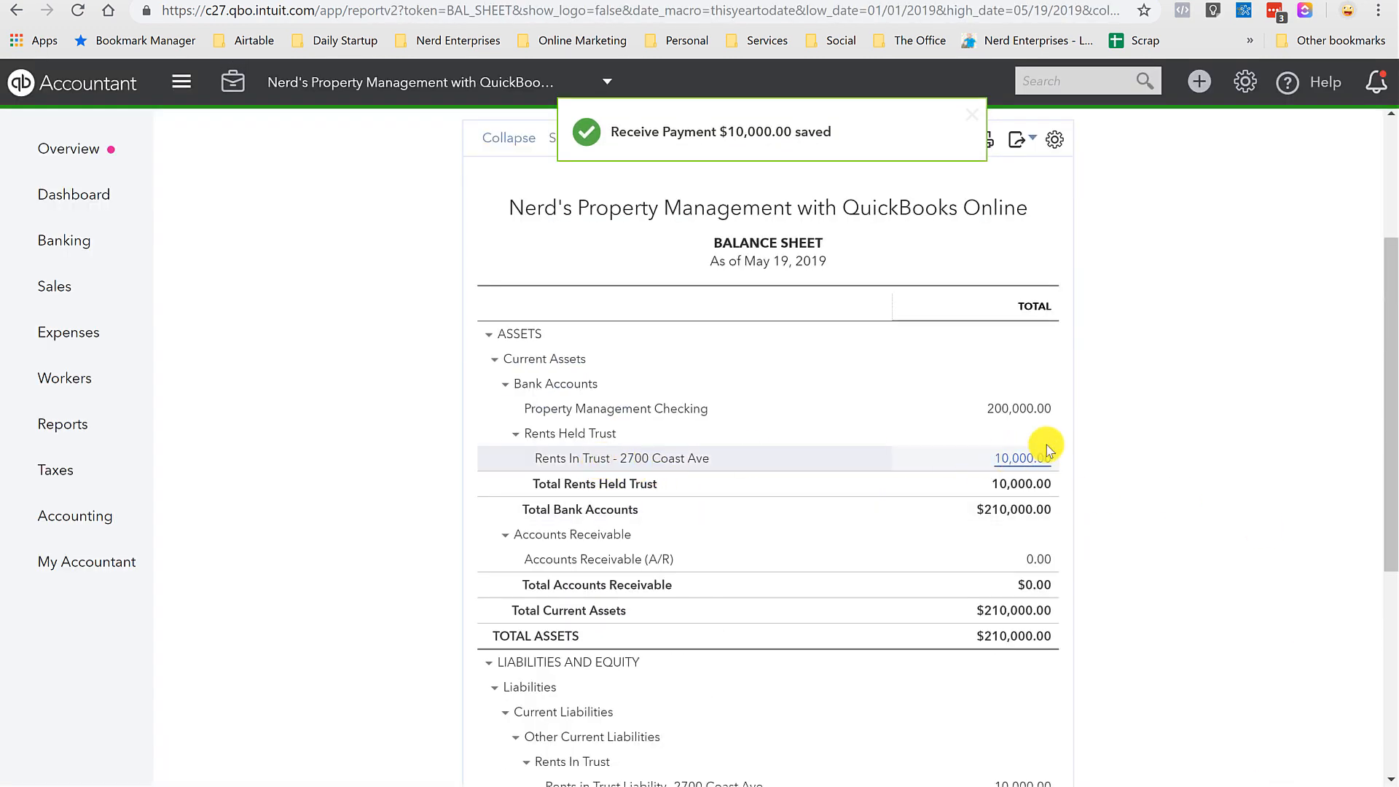
pyautogui.scroll(-1, 1046, 477)
pyautogui.scroll(-3, 1025, 371)
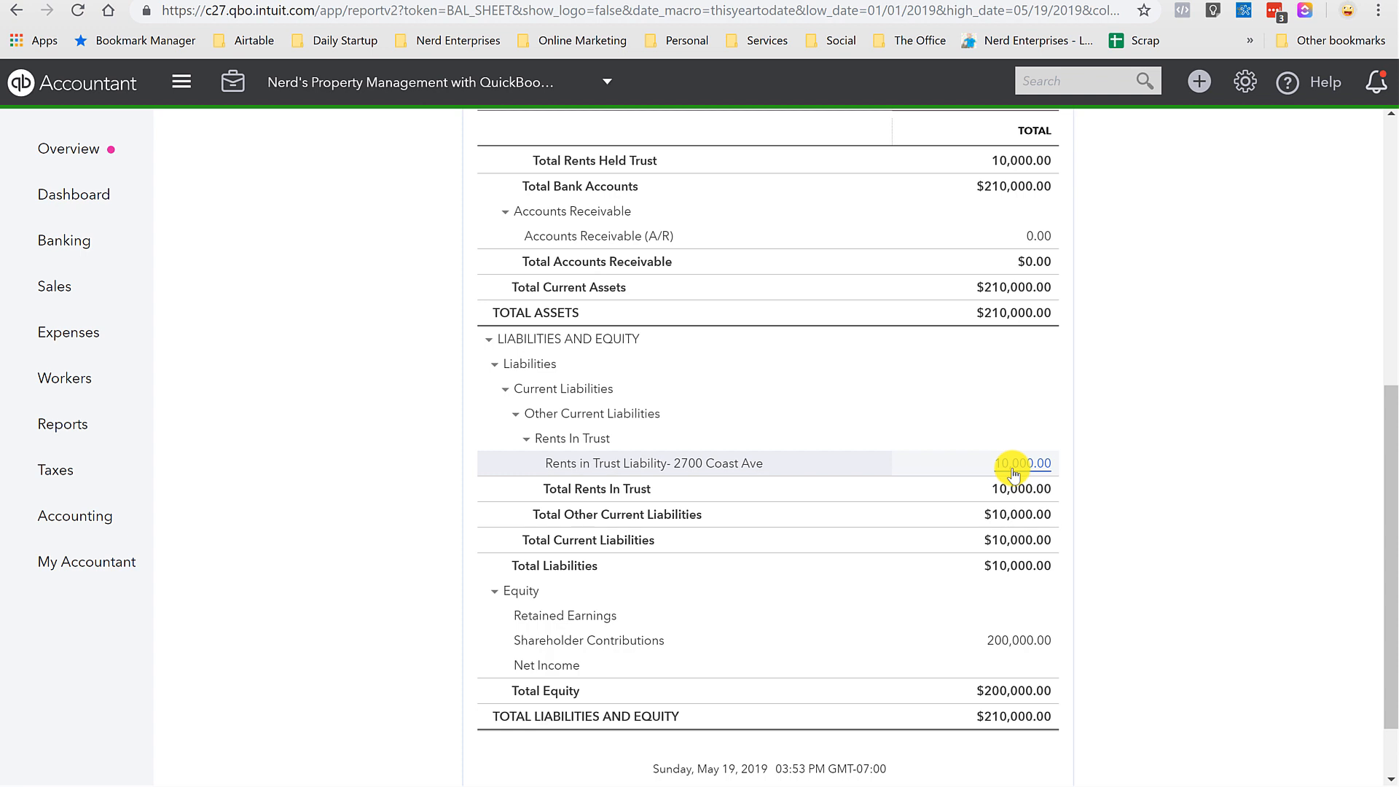
pyautogui.scroll(1, 1013, 474)
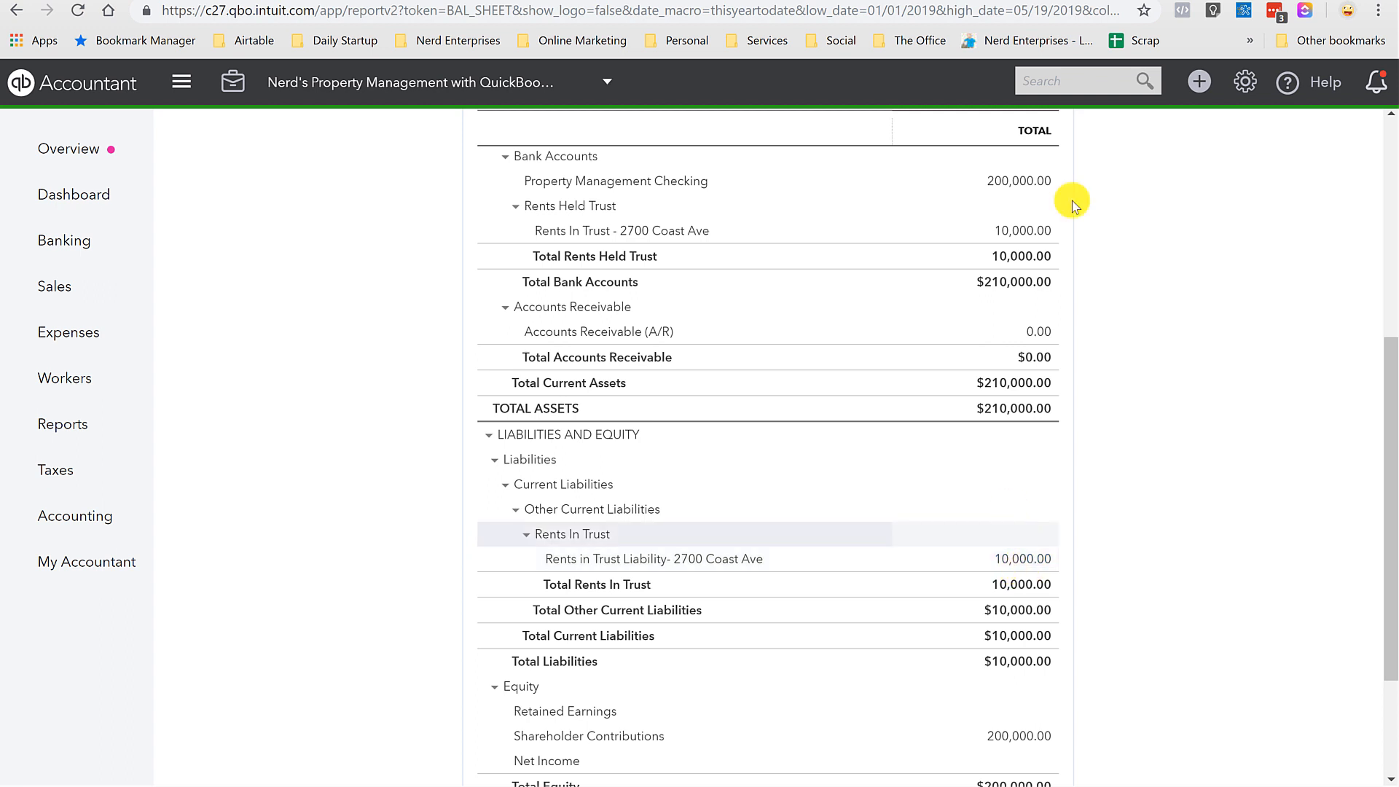
pyautogui.click(1201, 83)
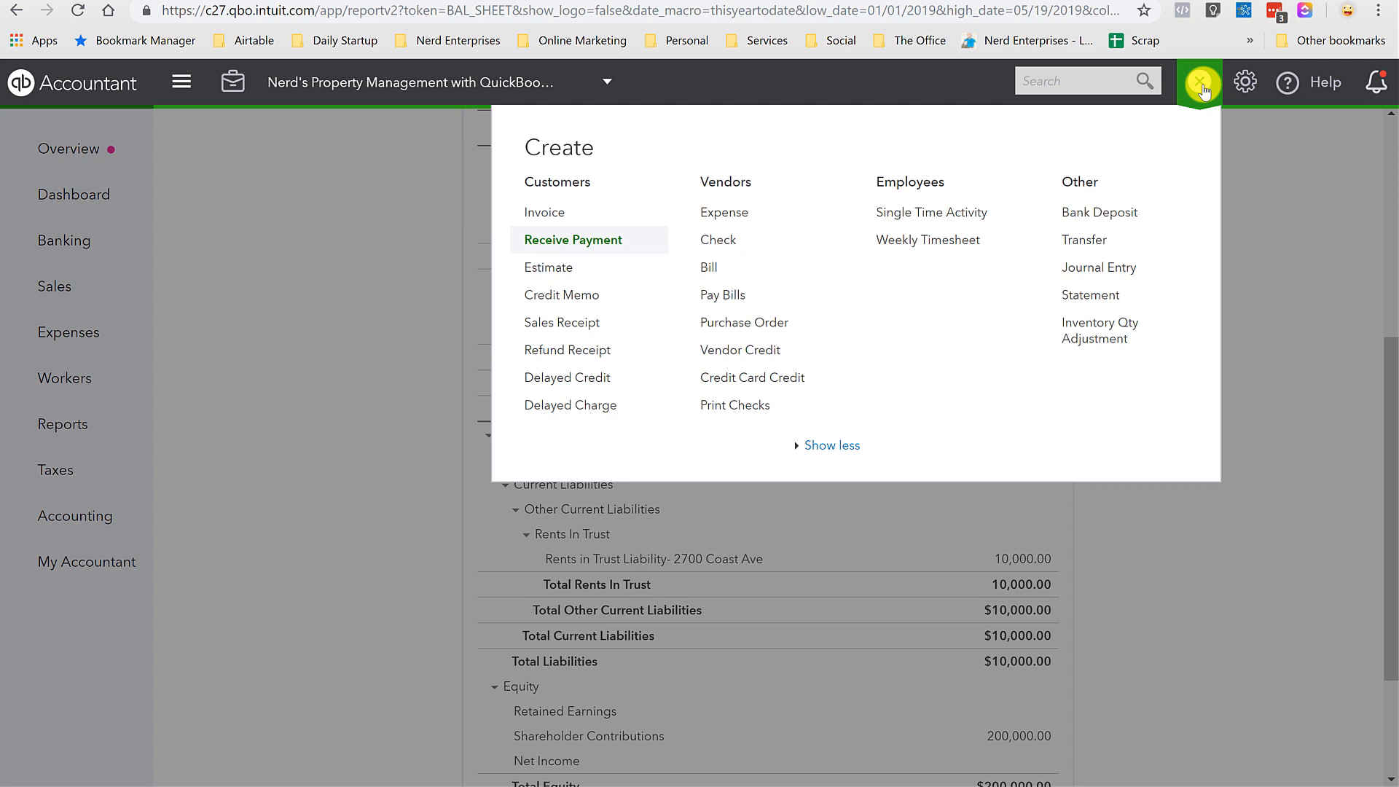
# Start a new expense with Rent-A-Handy-Man as the payee.
pyautogui.click(723, 213)
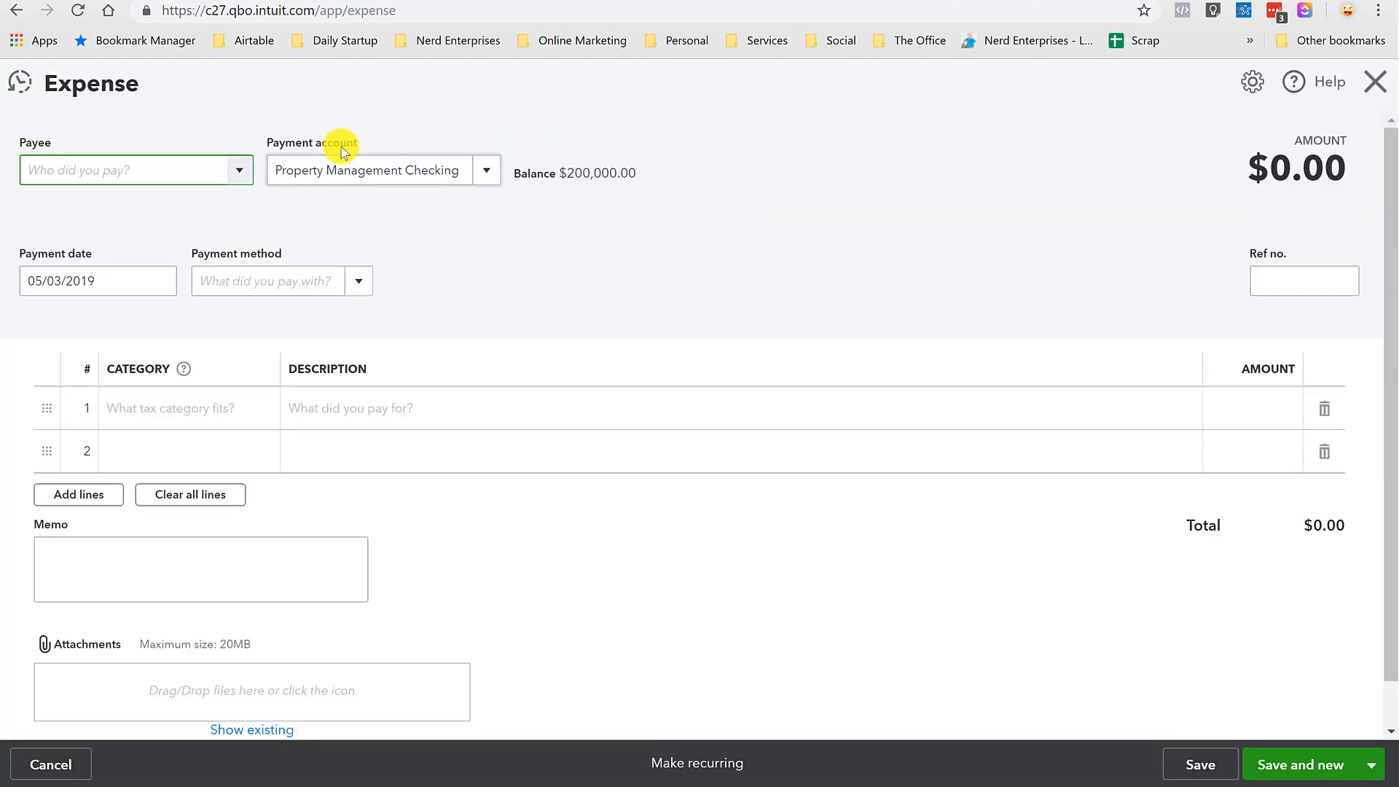
pyautogui.write('rent-A-Handy-Man')
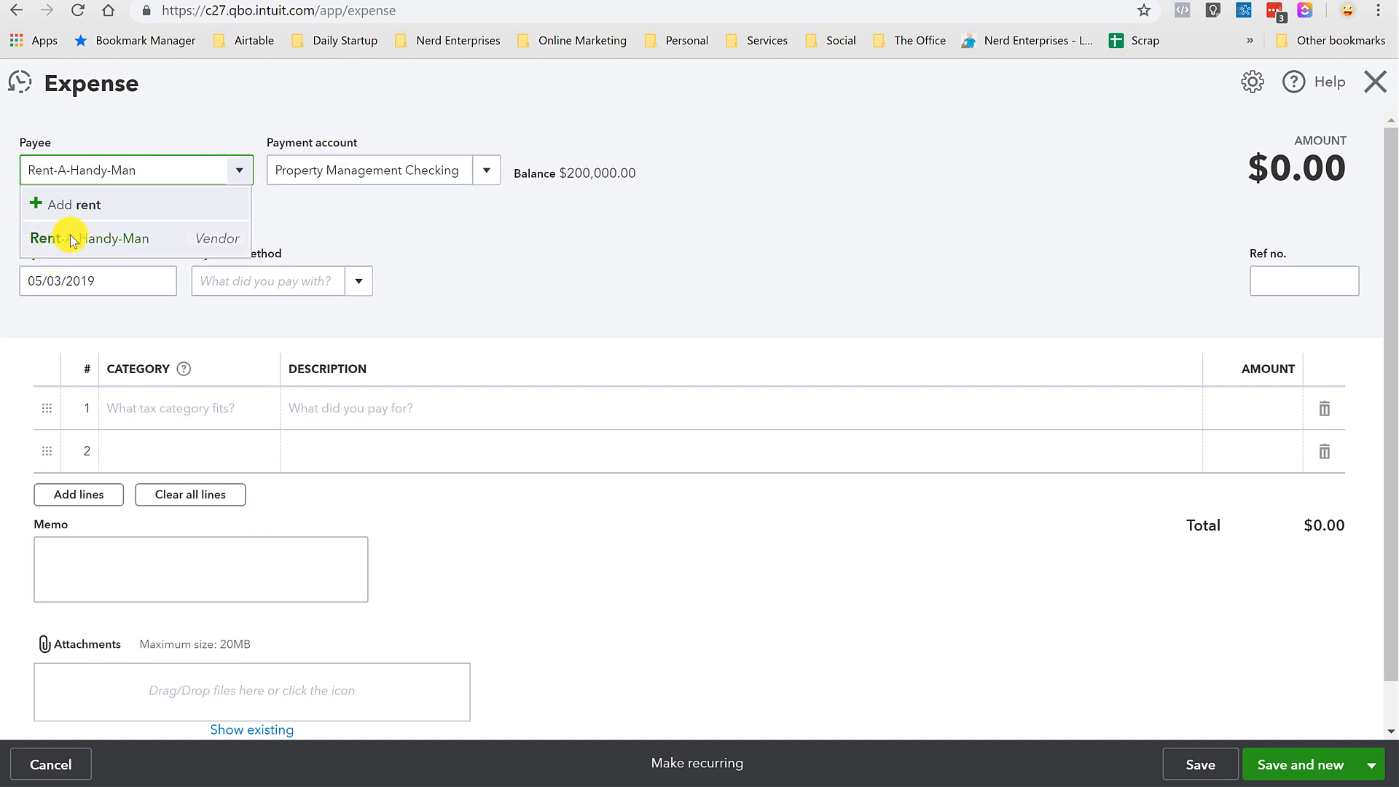
pyautogui.click(70, 235)
pyautogui.press('Tab')
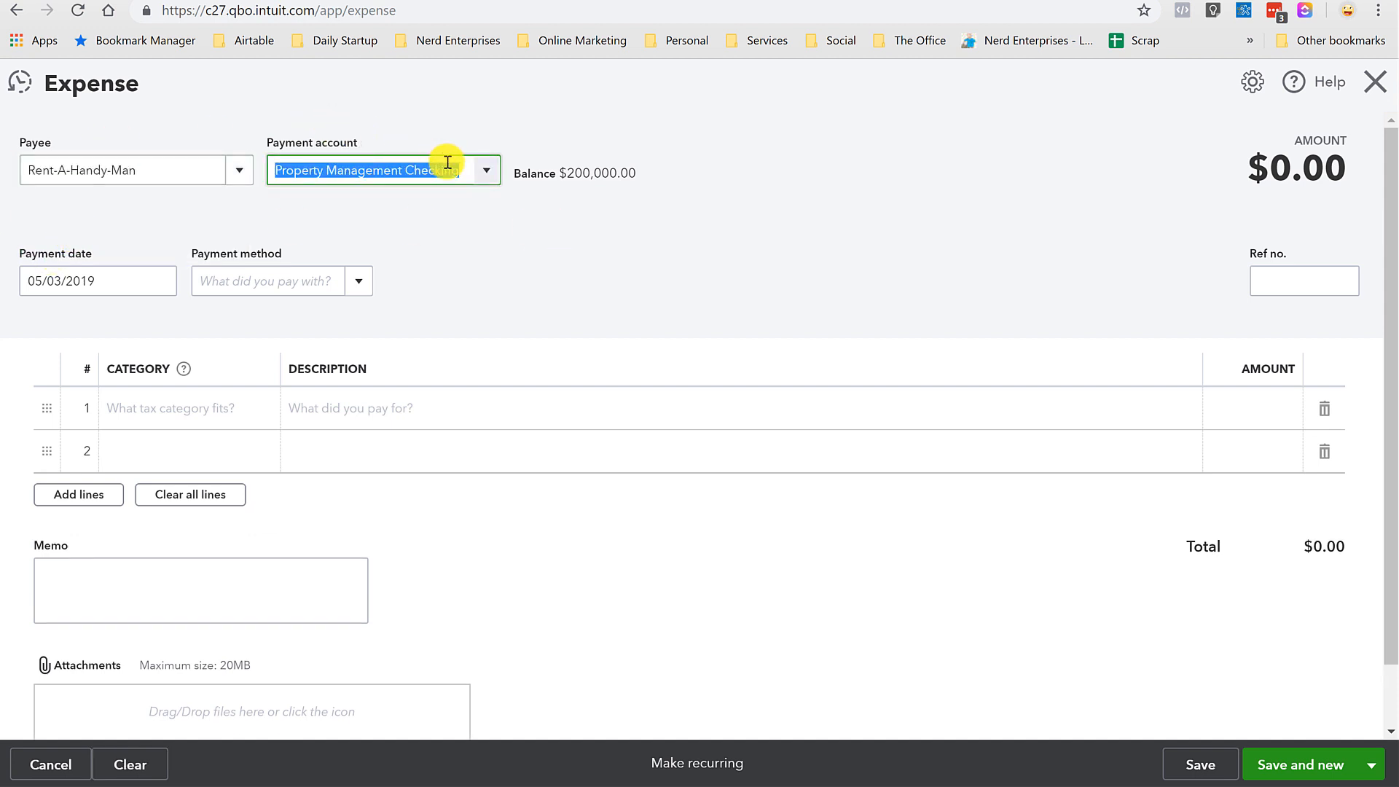
# Set the payment account to Rents Held Trust:Rents In Trust.
pyautogui.click(485, 173)
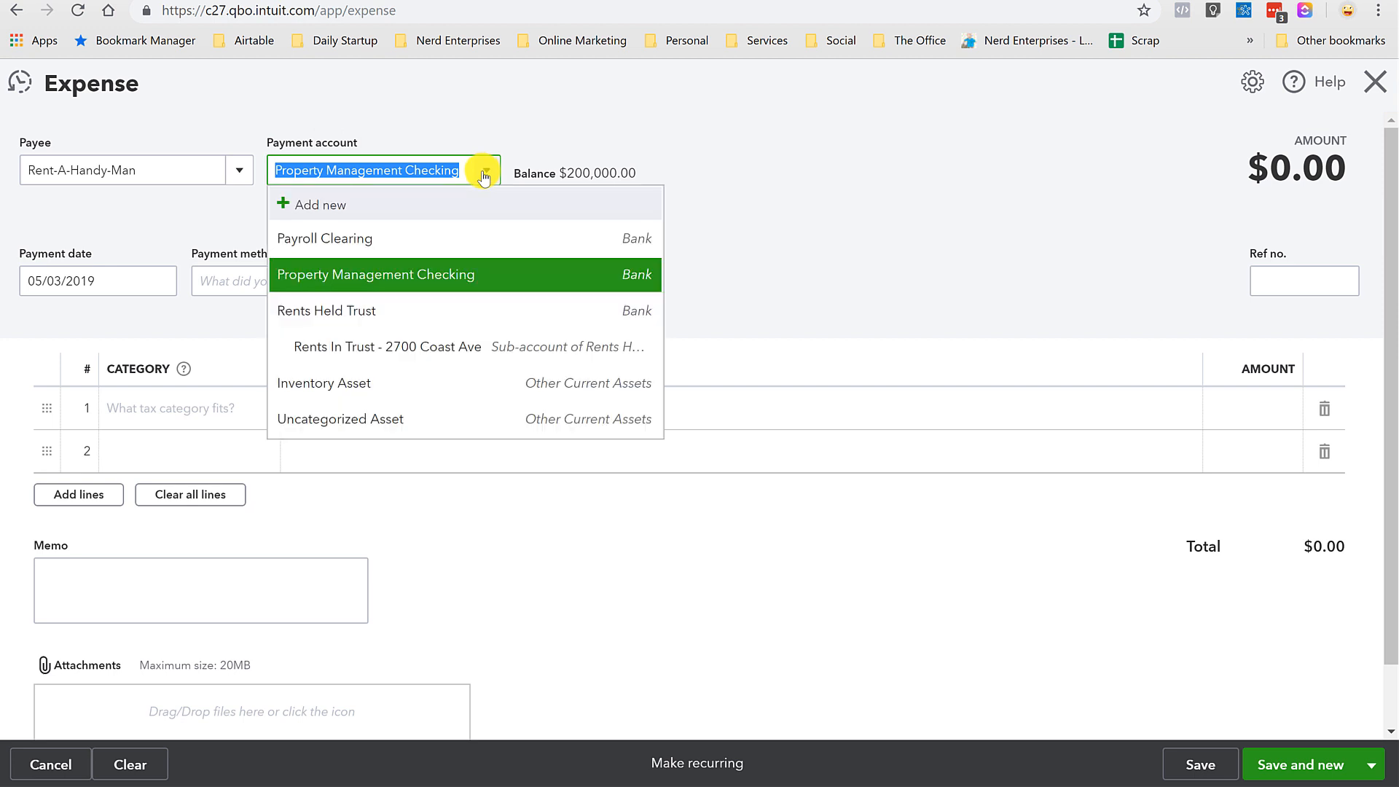
pyautogui.click(359, 349)
pyautogui.click(426, 180)
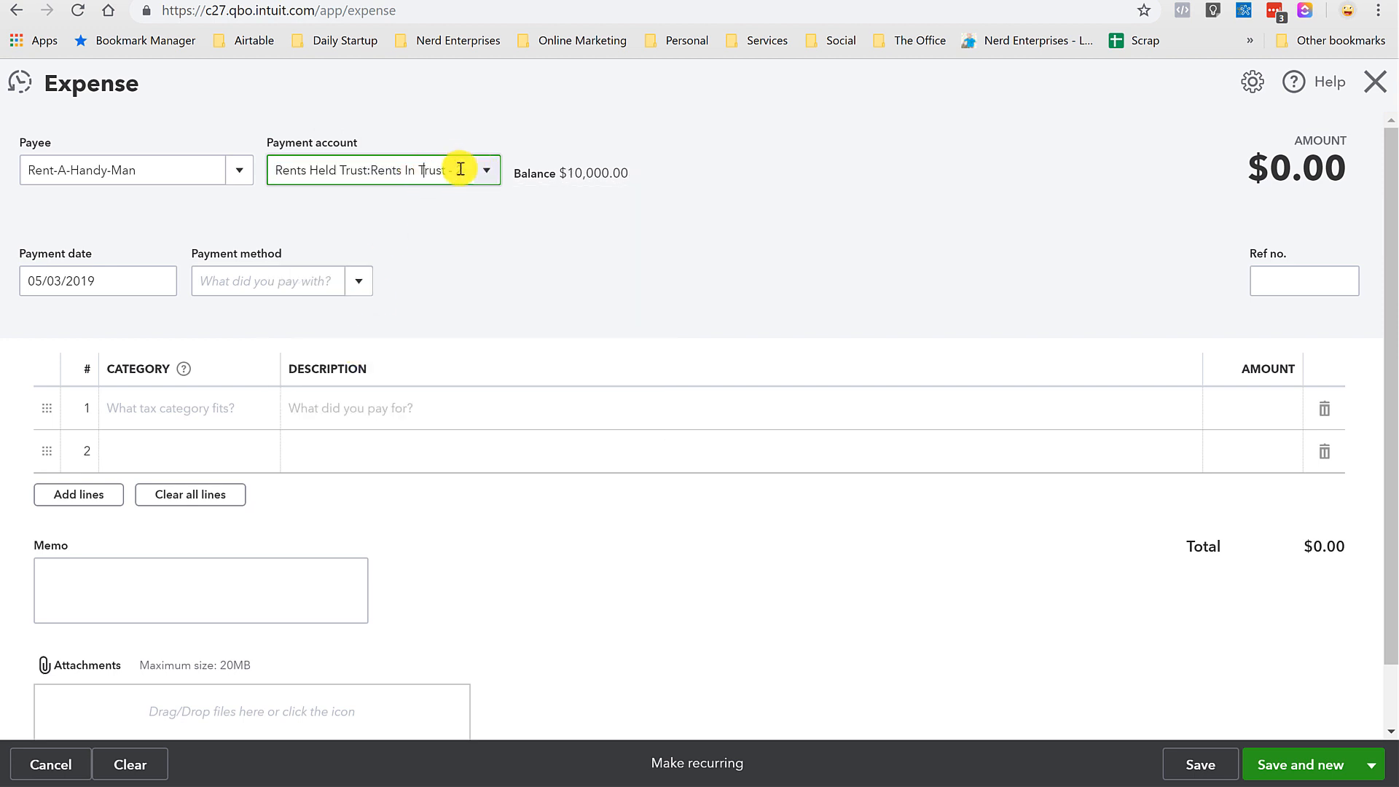
pyautogui.press('Tab')
pyautogui.hotkey('shift', 'Tab')
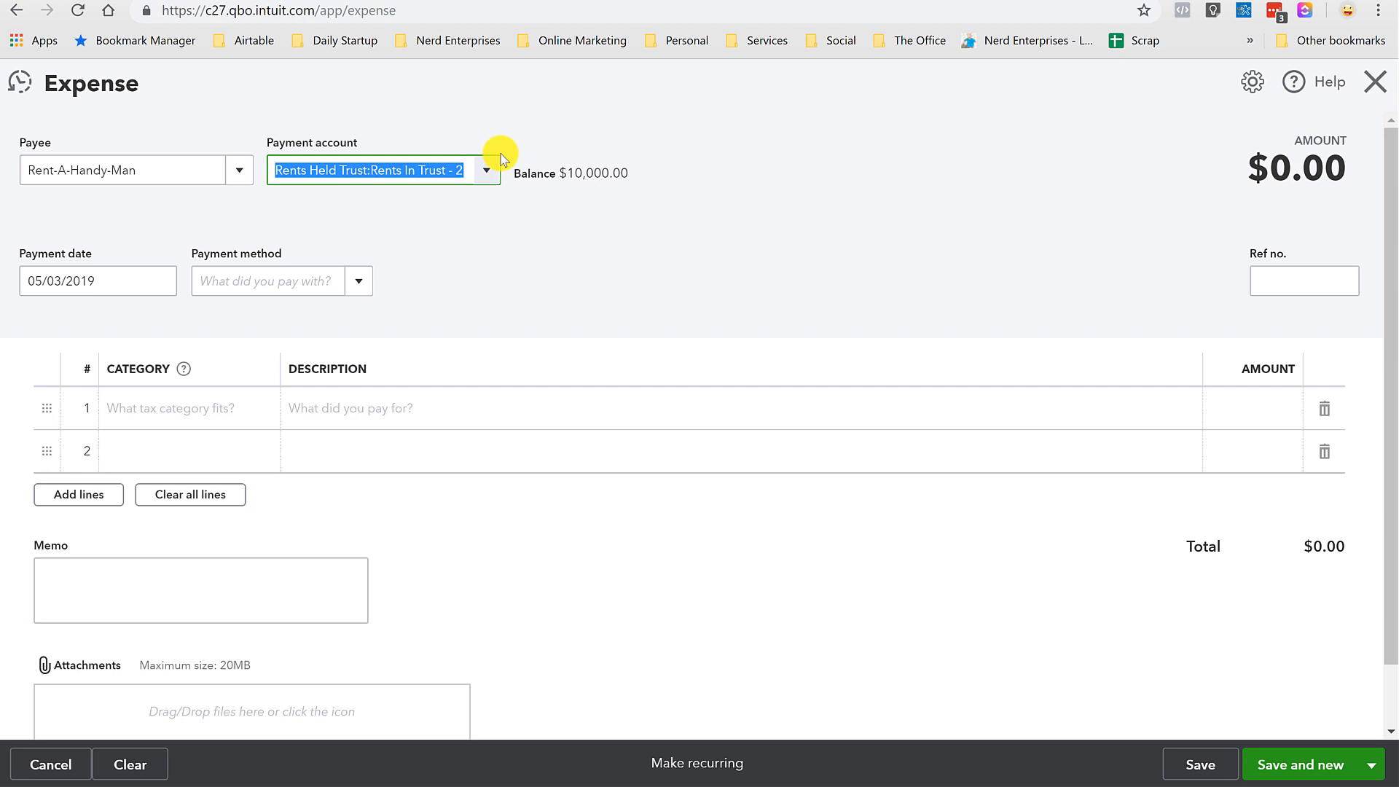
pyautogui.write('rent')
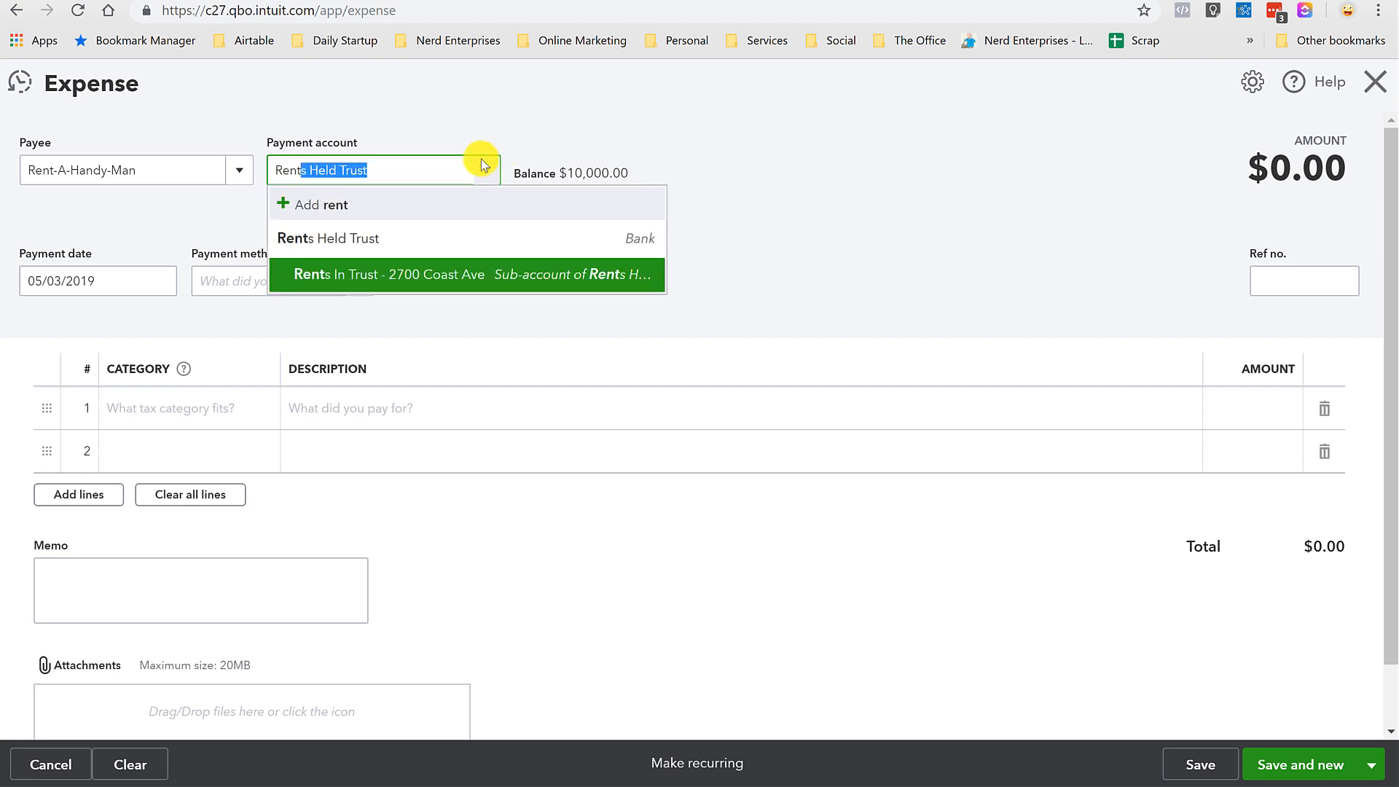
pyautogui.click(416, 277)
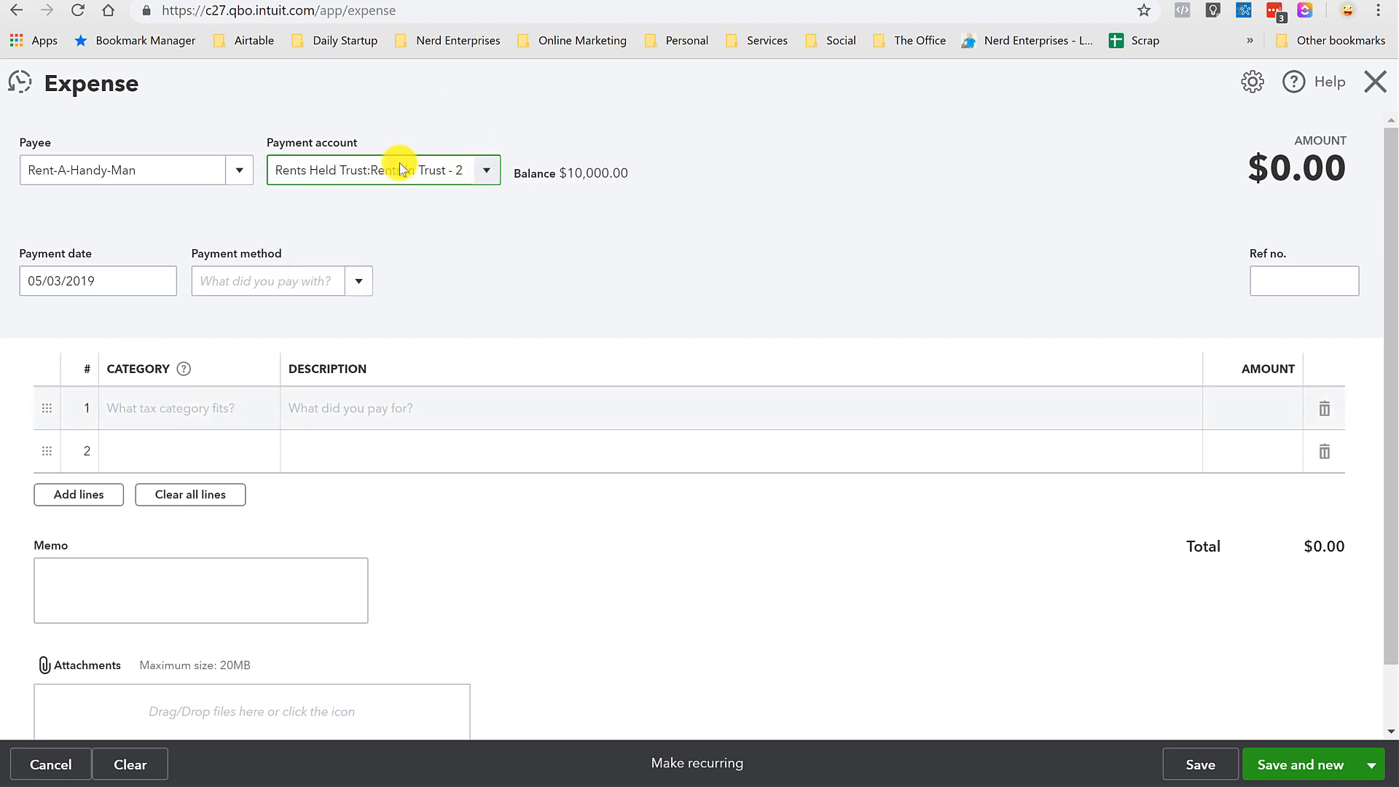
pyautogui.click(181, 409)
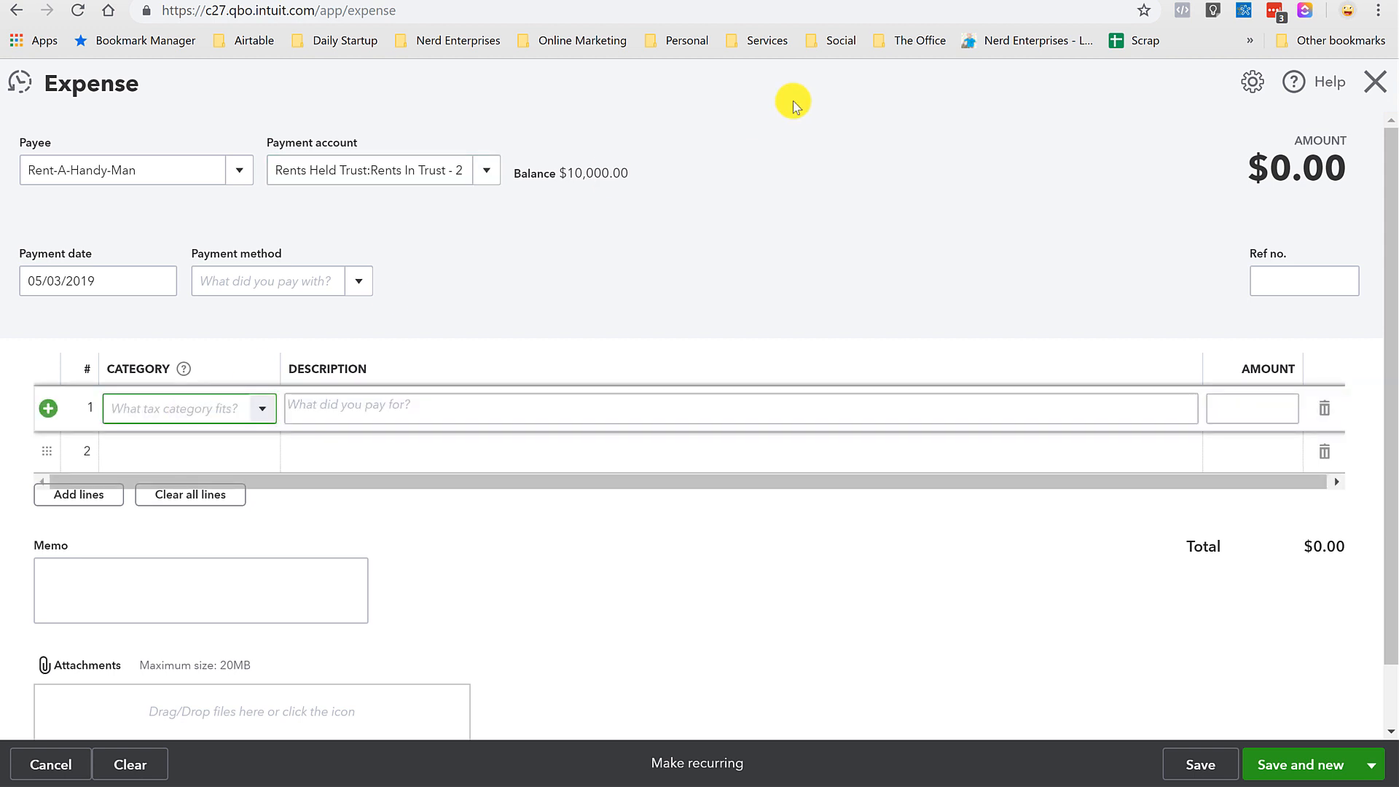
pyautogui.write('2700')
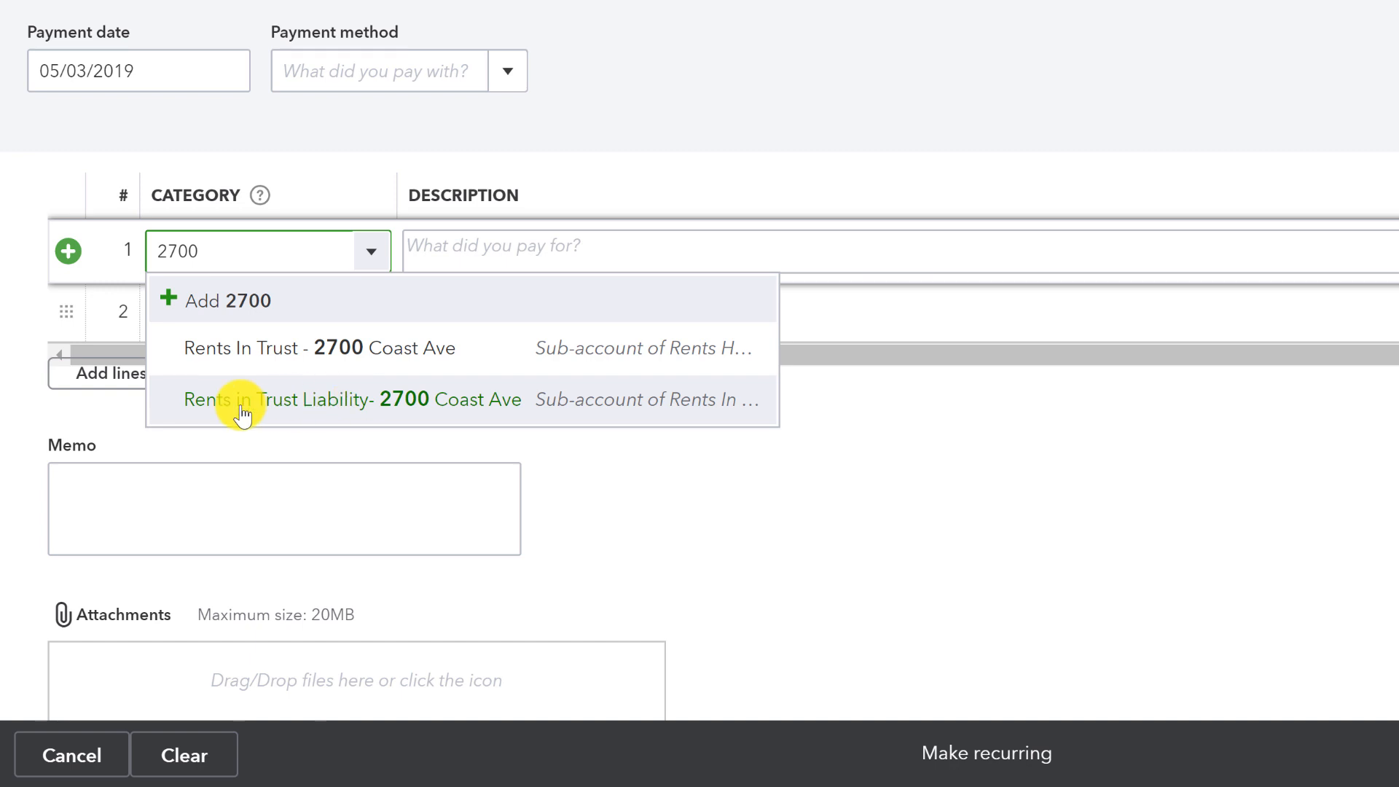
pyautogui.click(322, 415)
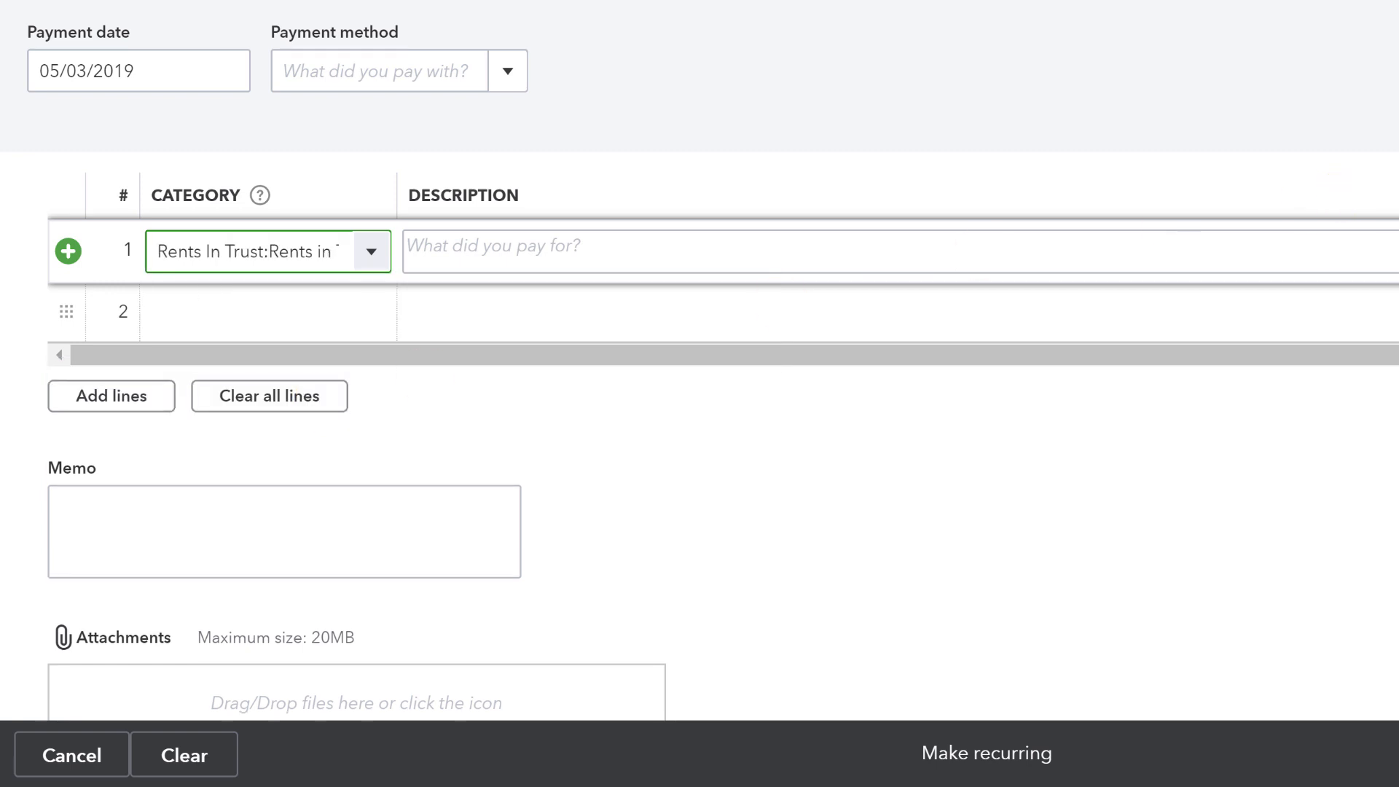
pyautogui.click(1396, 251)
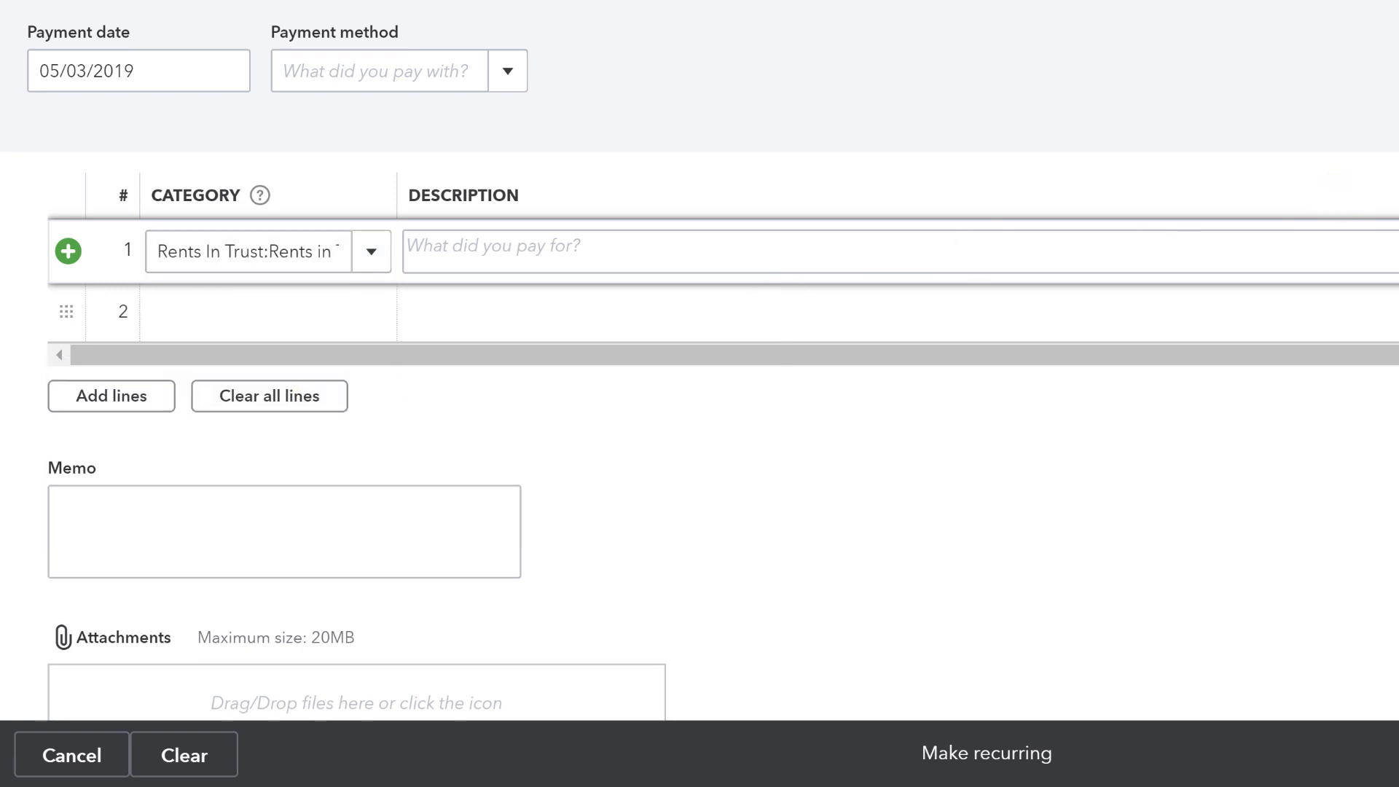
pyautogui.click(467, 242)
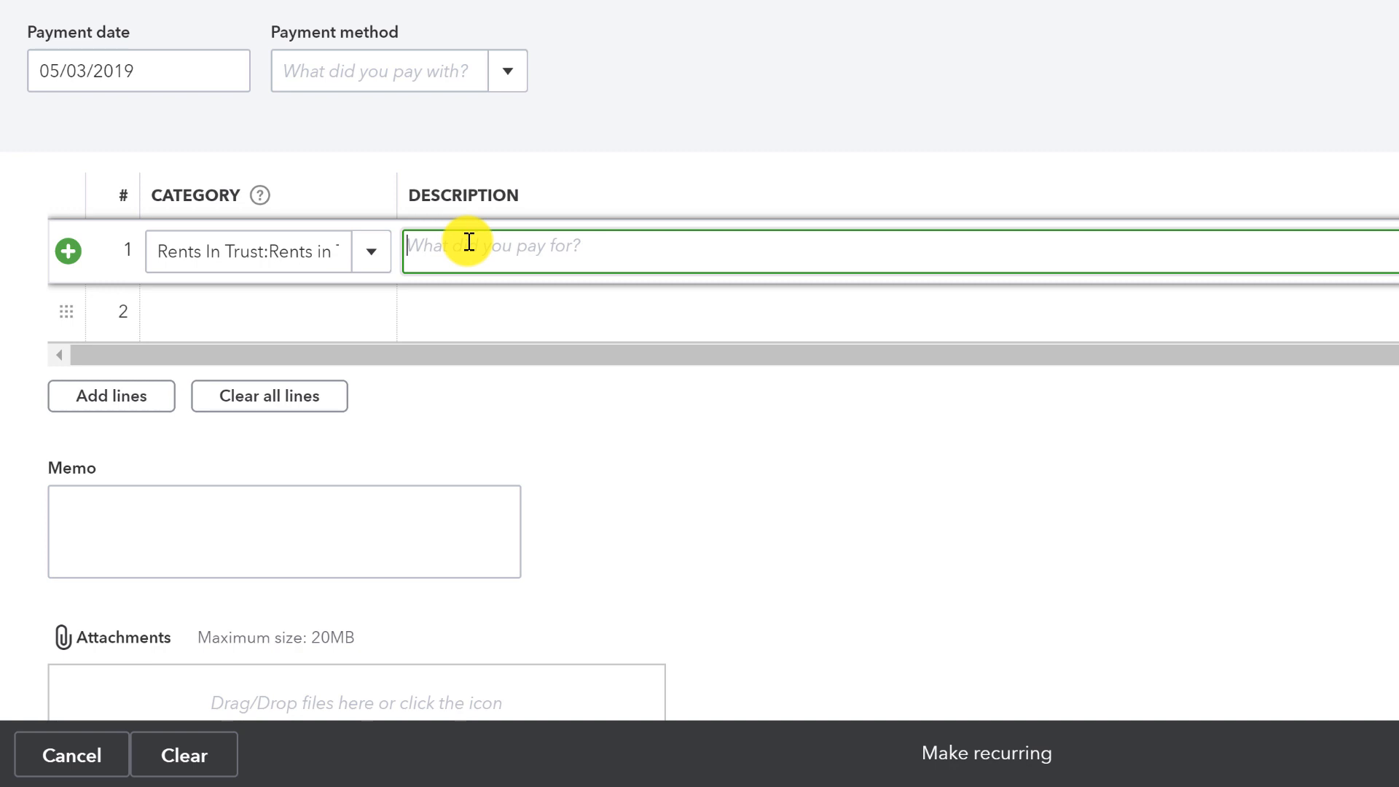
pyautogui.write('RE')
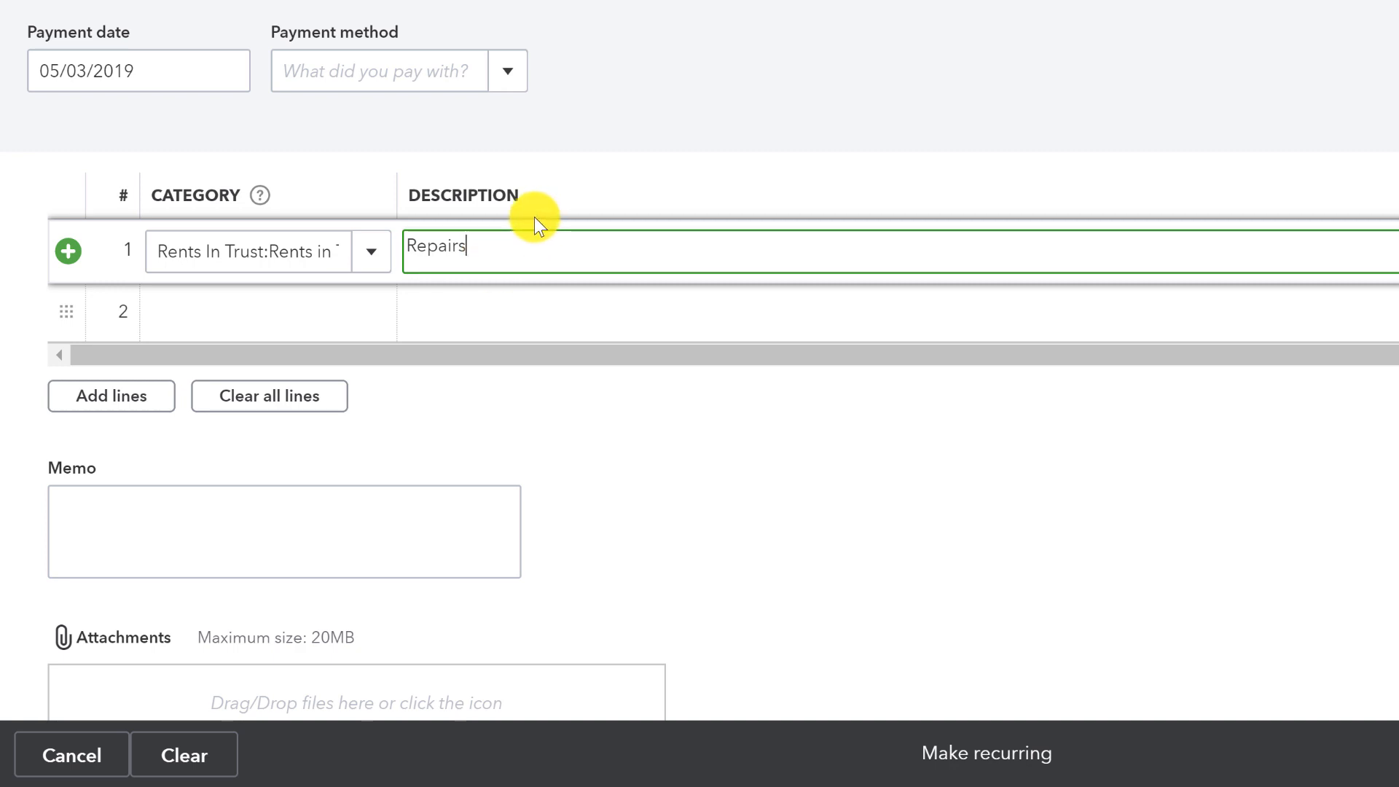
# Date the expense 05/15/2019 and widen the Category column.
pyautogui.click(214, 71)
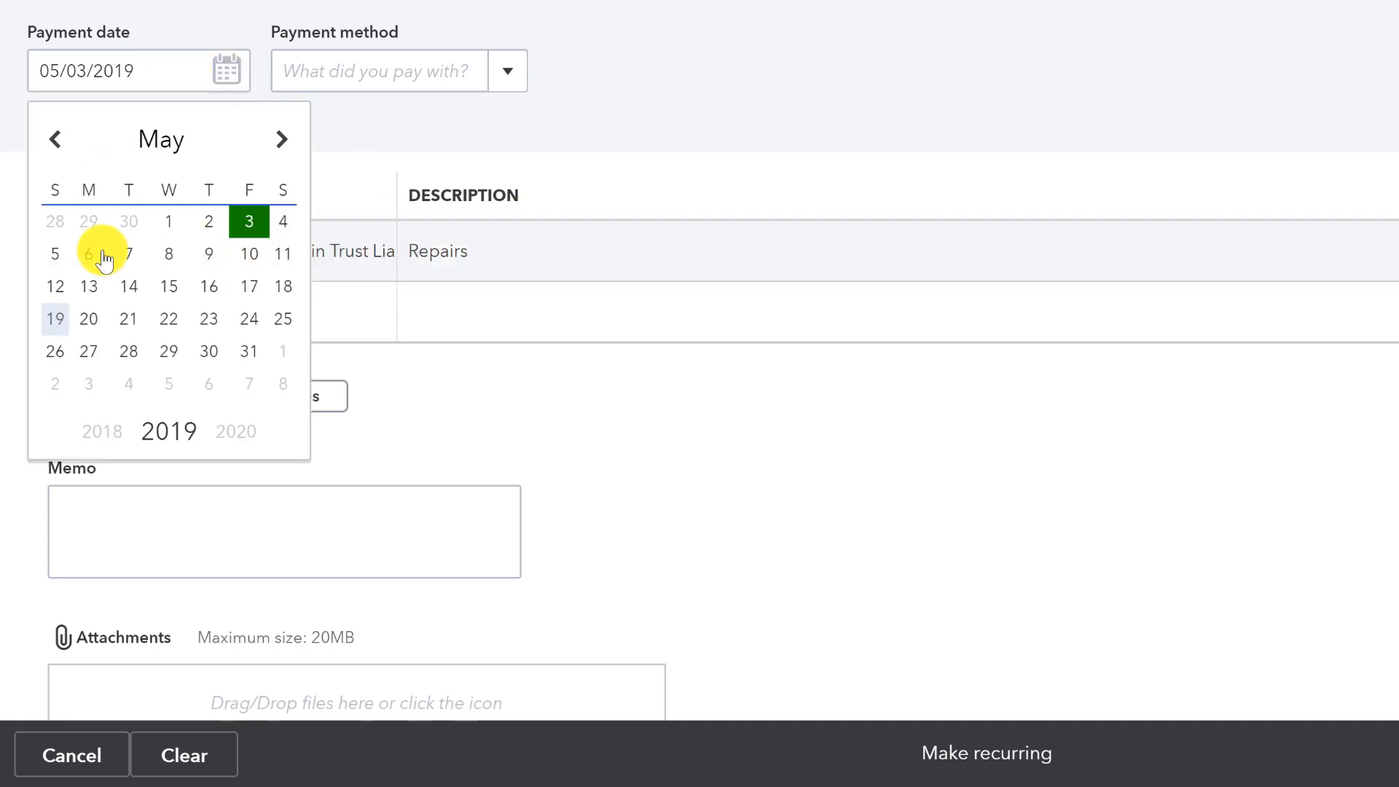
pyautogui.click(169, 284)
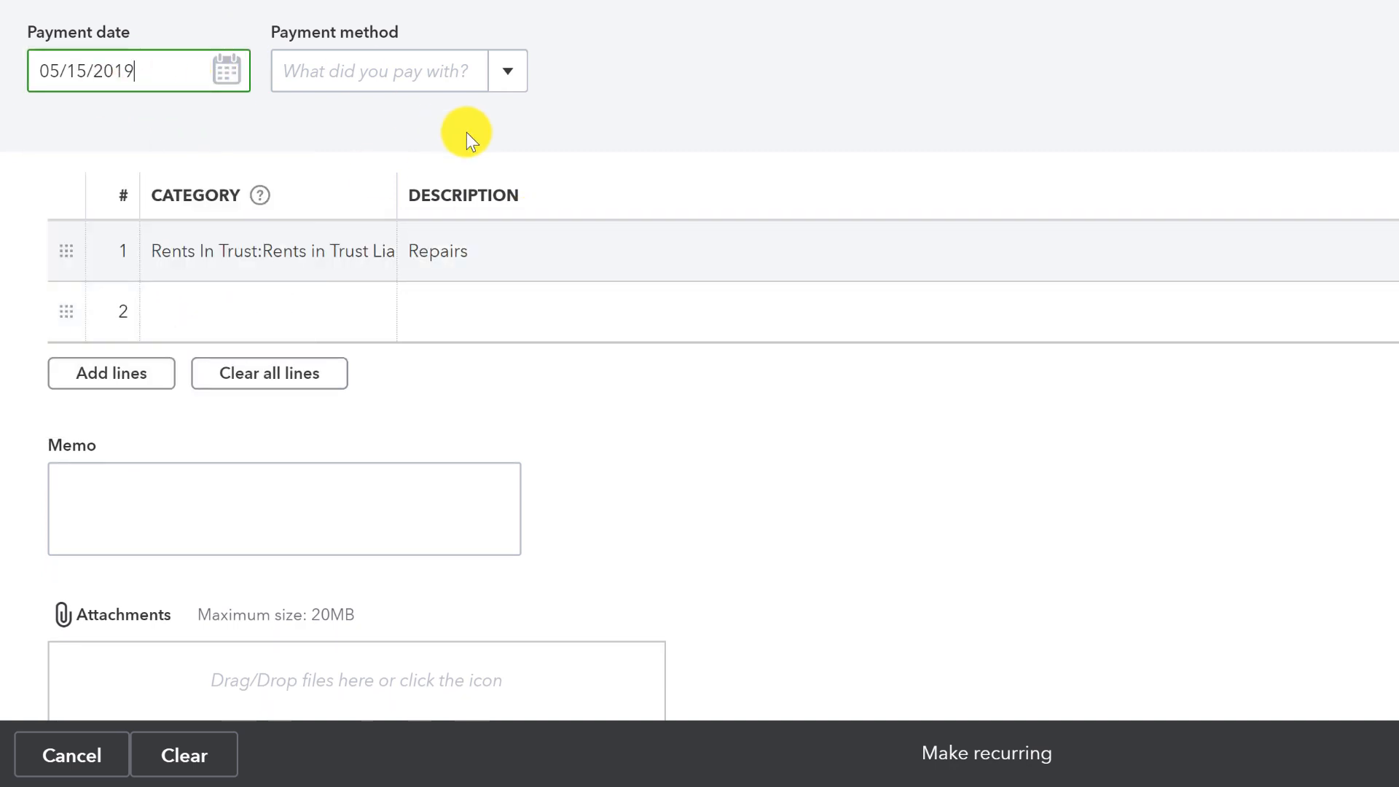
pyautogui.moveTo(393, 204); pyautogui.dragTo(587, 277)
# Verify line 1's trust liability category and Repairs description for 1,000.00.
pyautogui.click(588, 271)
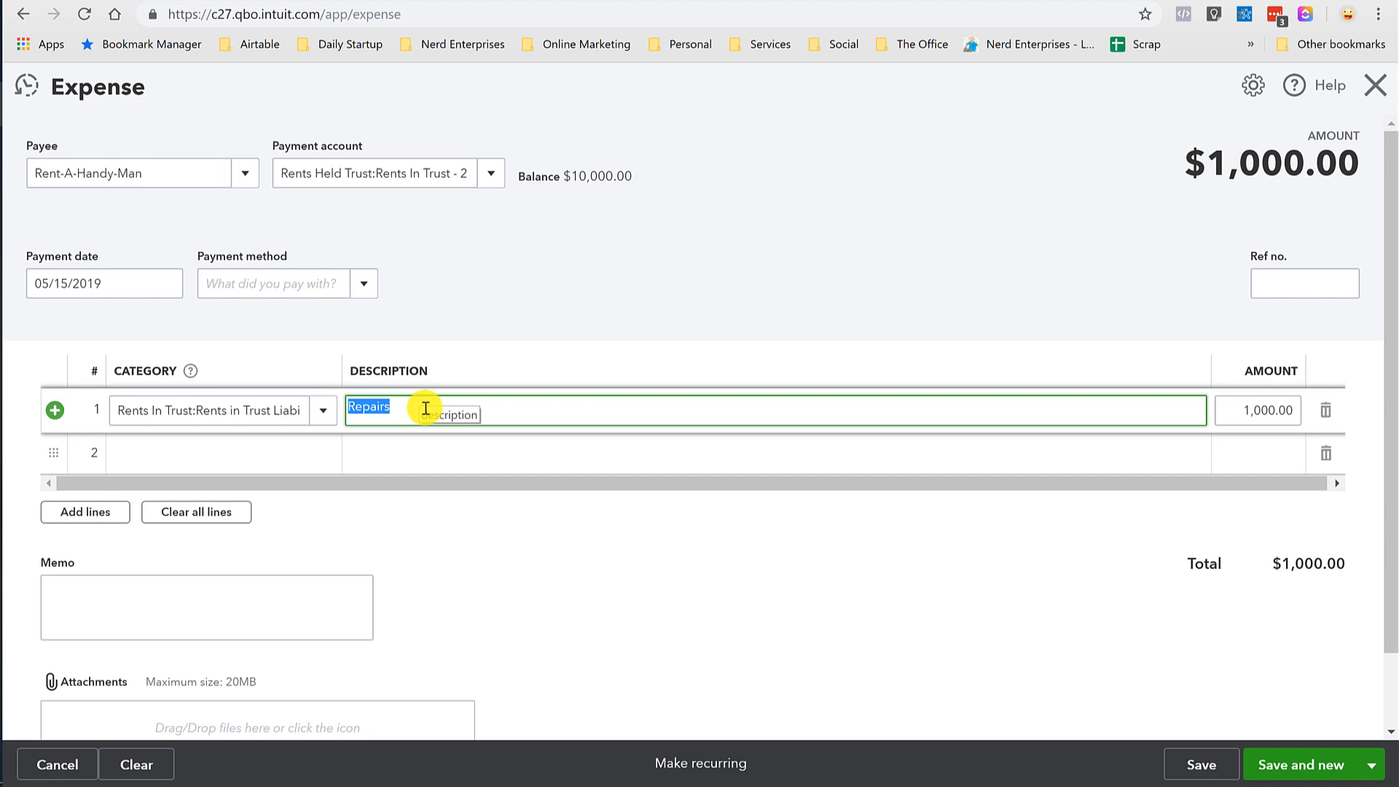
pyautogui.click(402, 408)
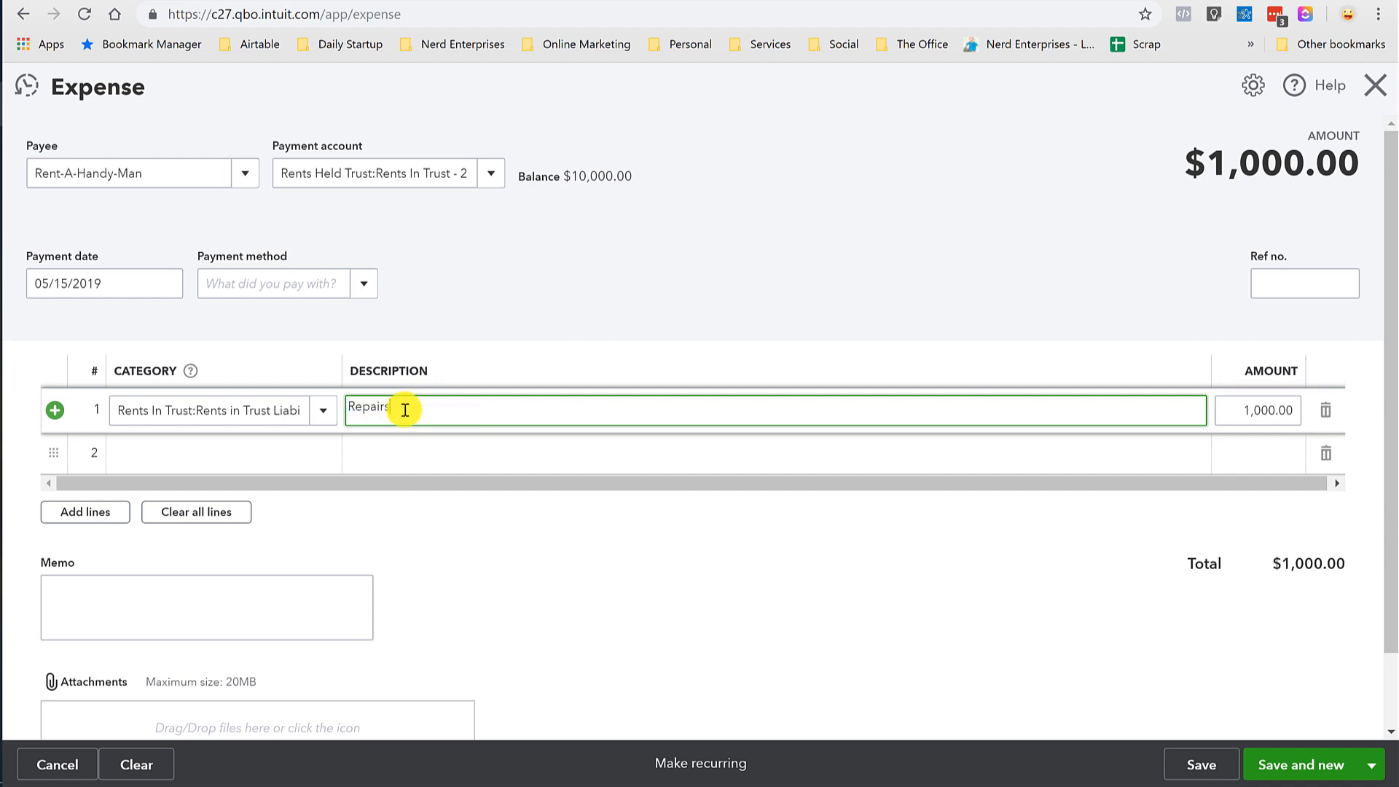
pyautogui.click(249, 410)
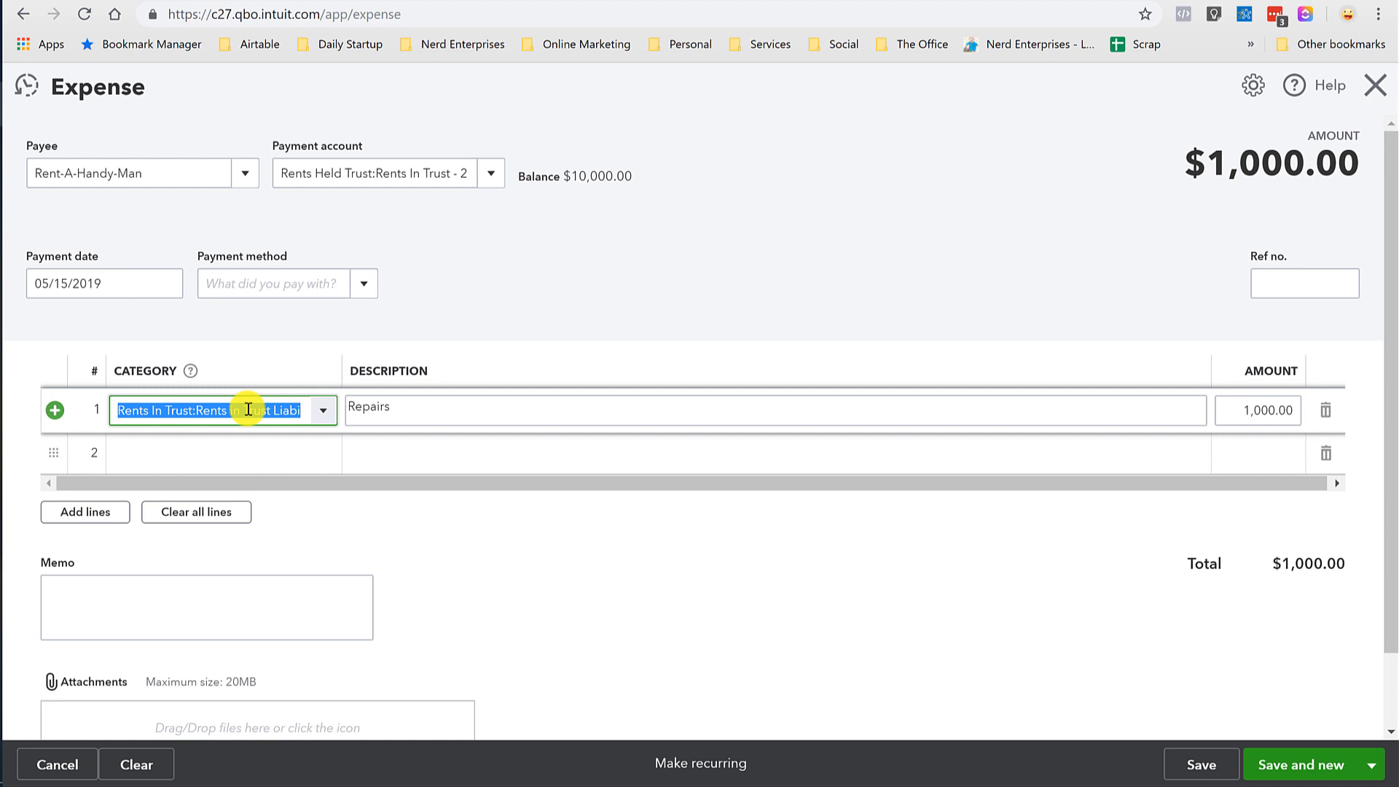
pyautogui.click(400, 409)
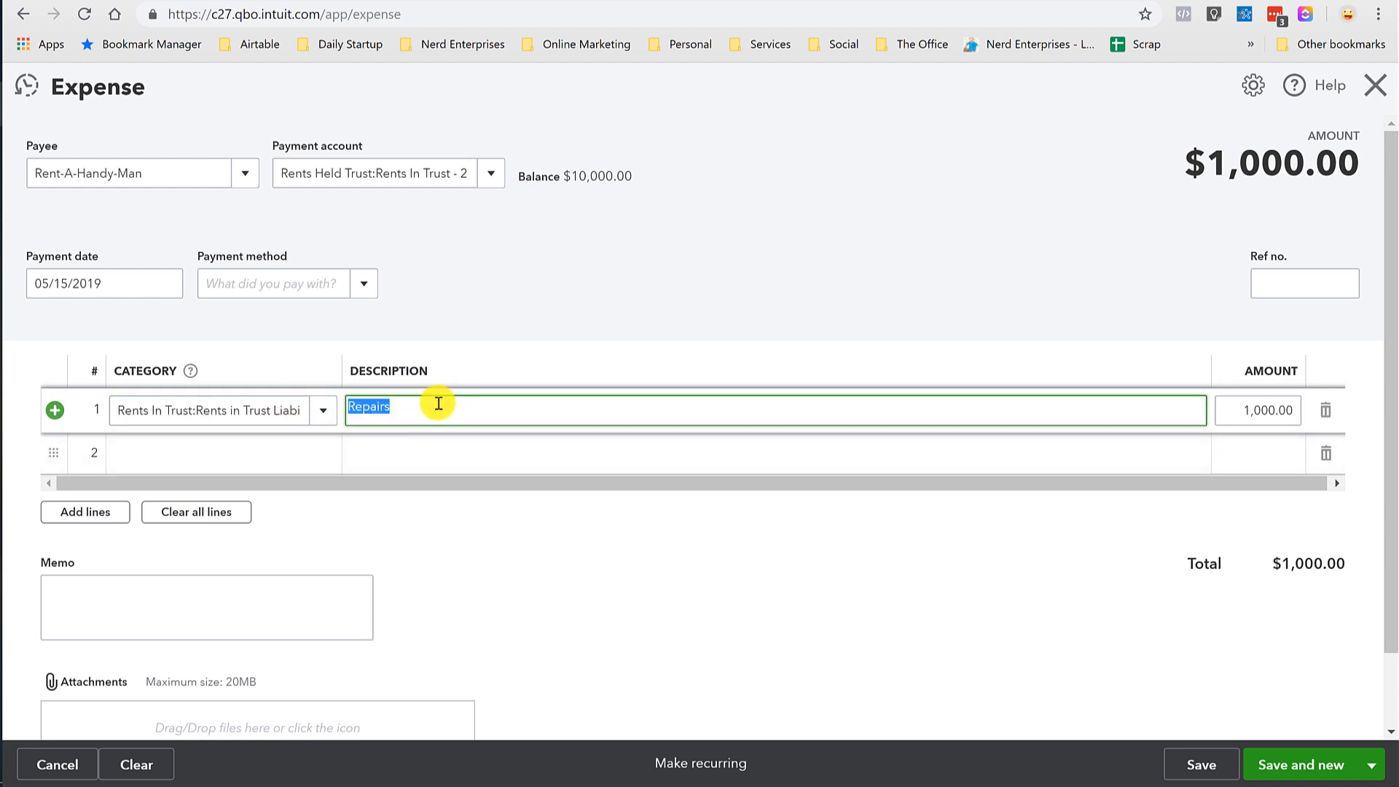
pyautogui.click(411, 409)
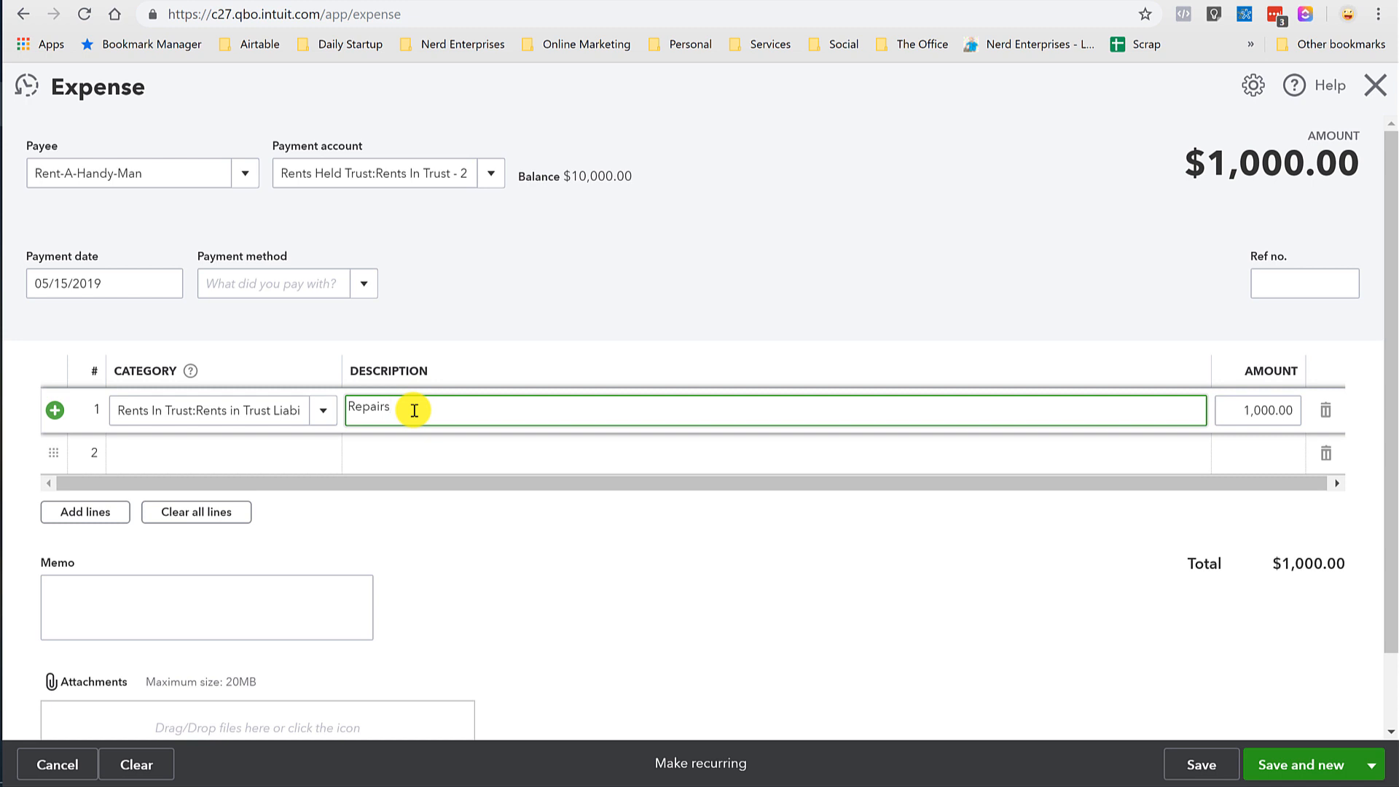
pyautogui.click(1372, 765)
# Save and close the expense, then drill into the 9,000.00 Rents in Trust Liability balance.
pyautogui.click(1273, 731)
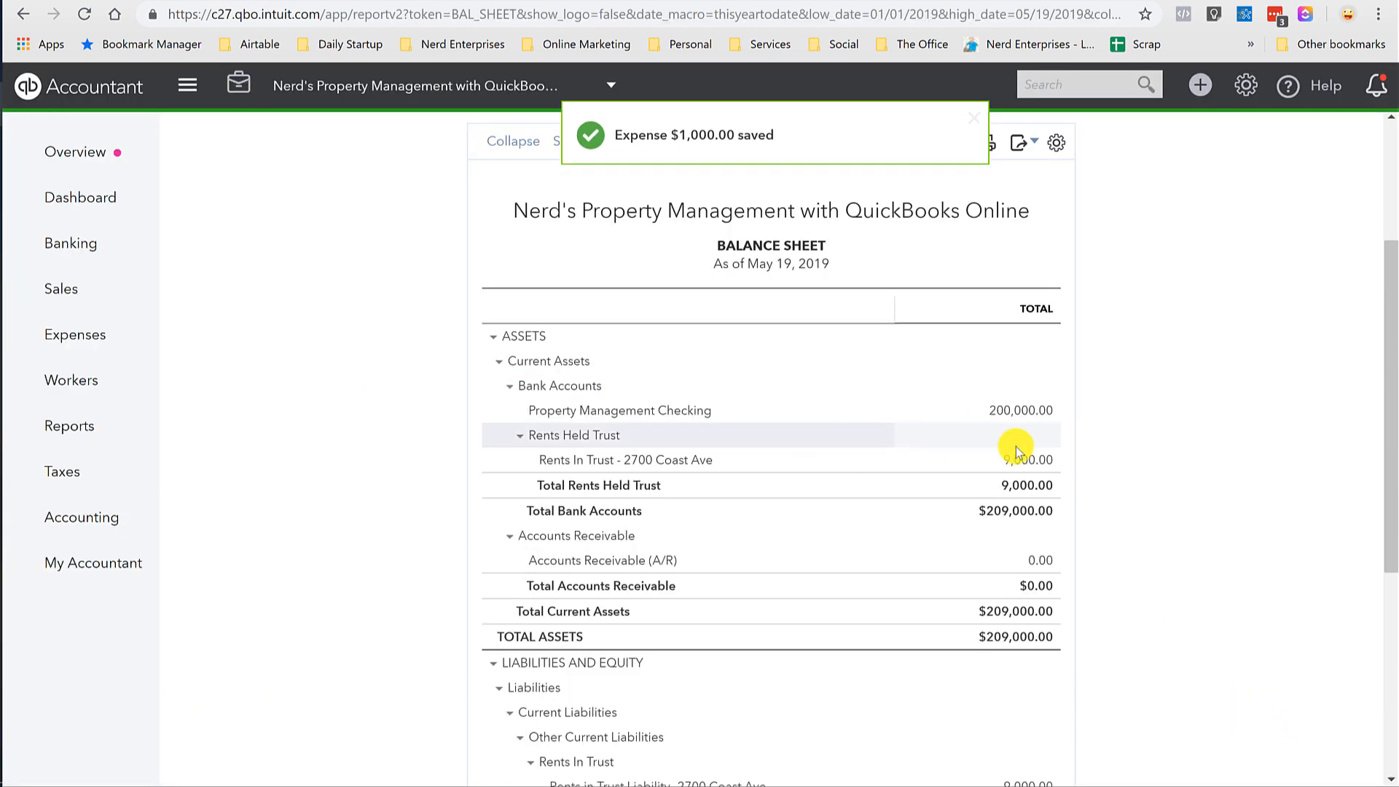
pyautogui.scroll(-4, 1022, 467)
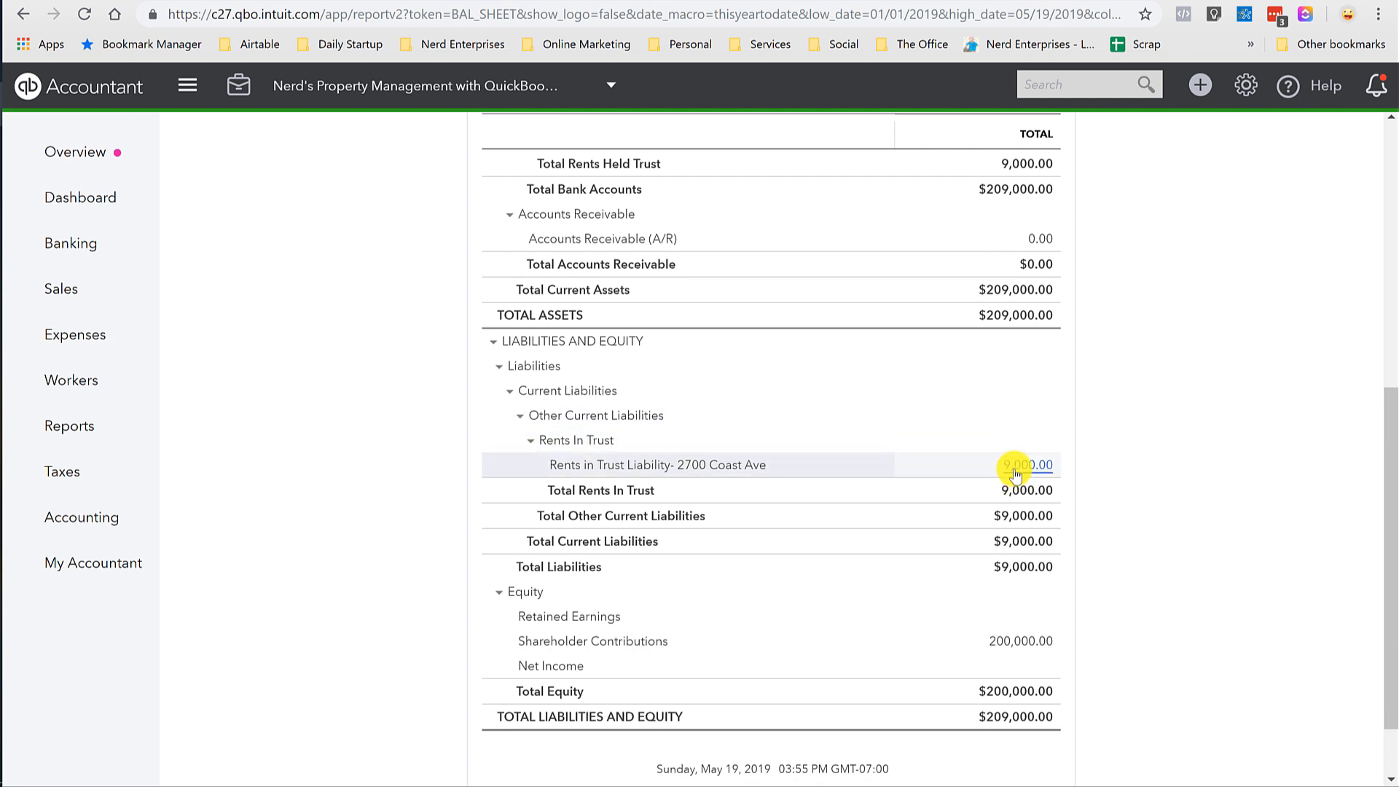
pyautogui.click(1016, 470)
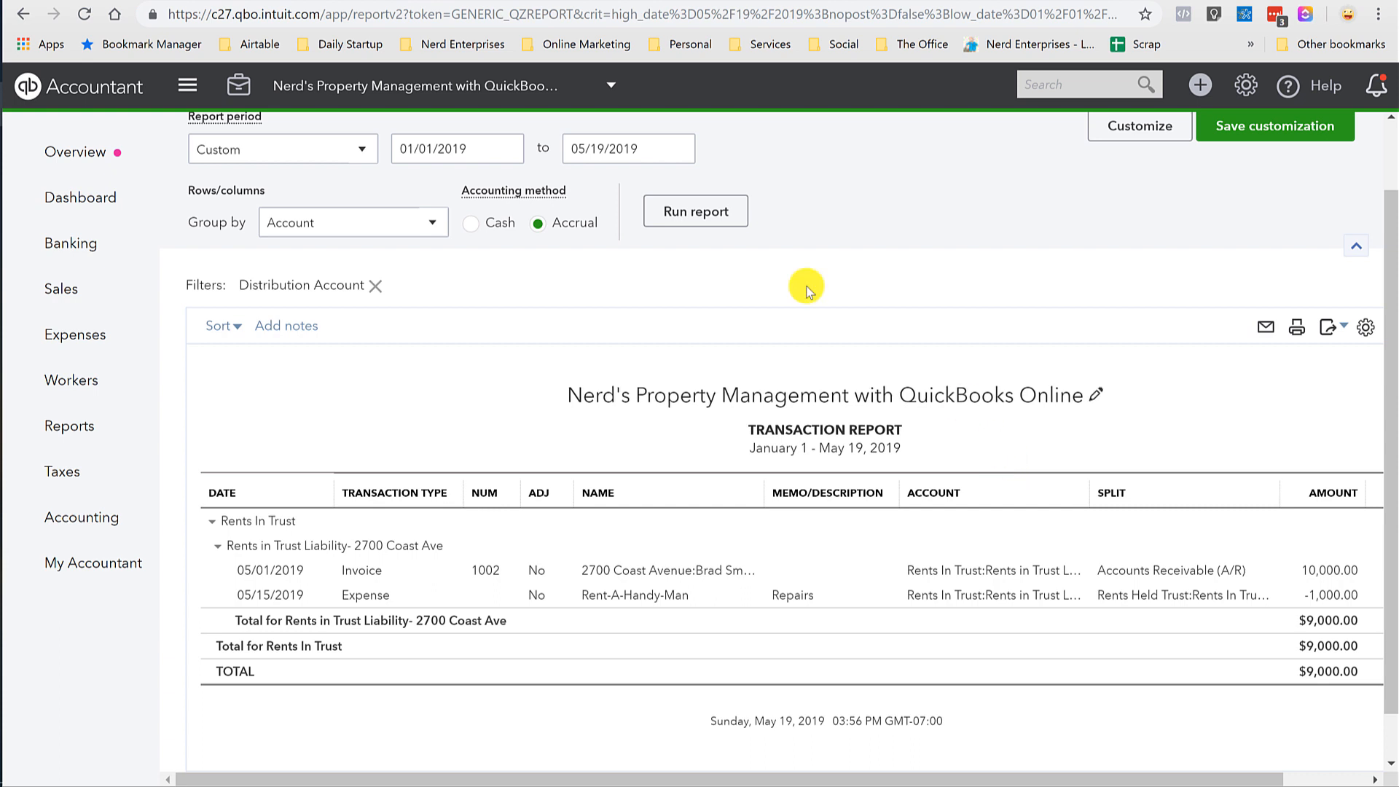
pyautogui.scroll(1, 291, 157)
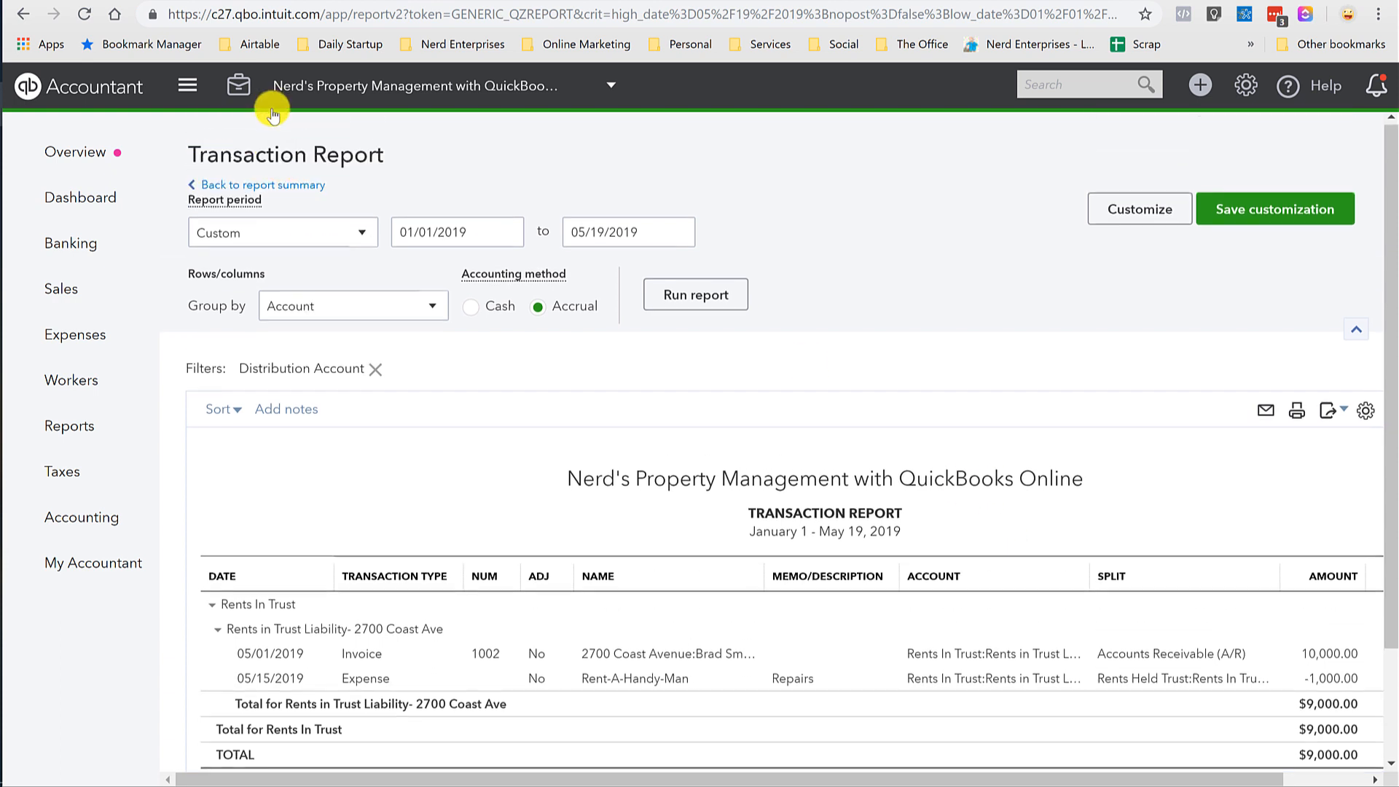
pyautogui.click(274, 182)
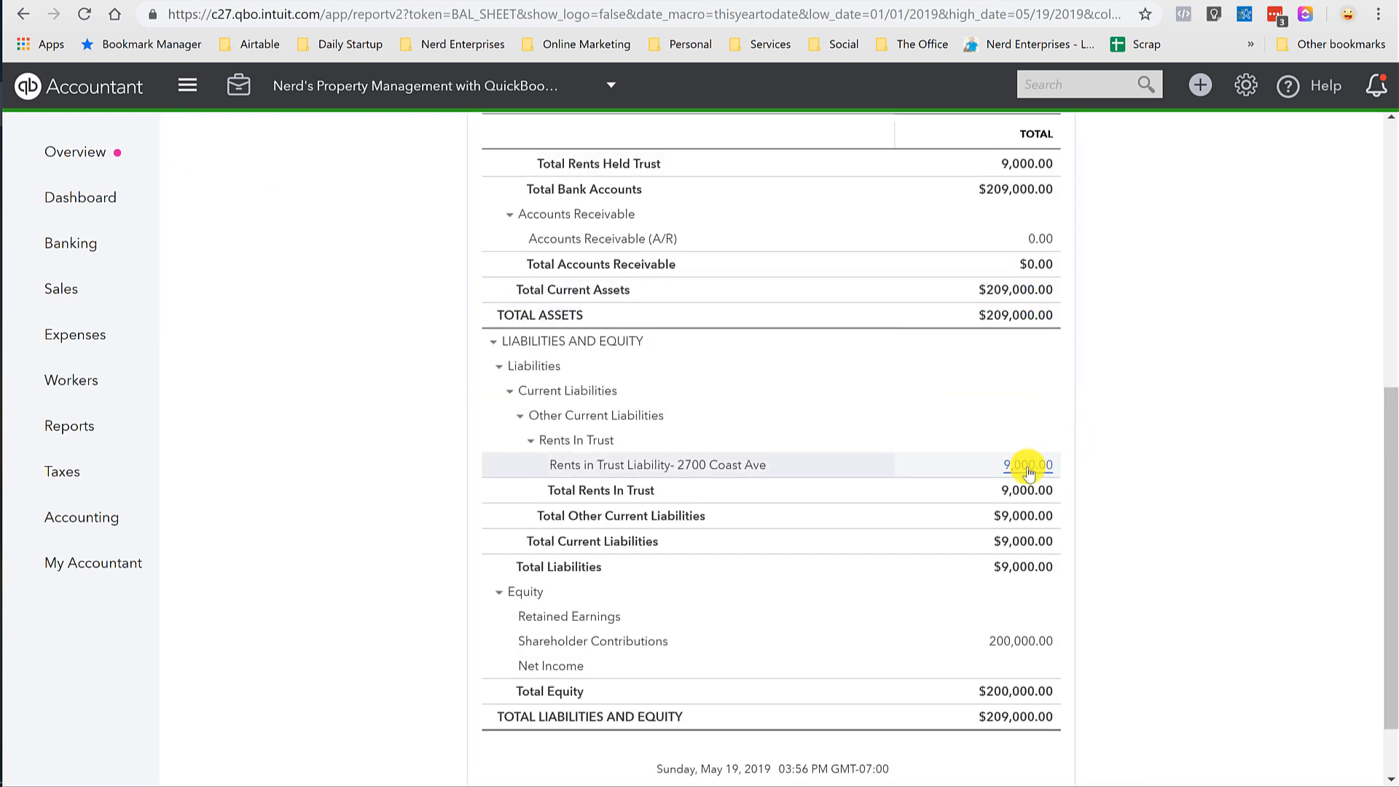
pyautogui.click(63, 151)
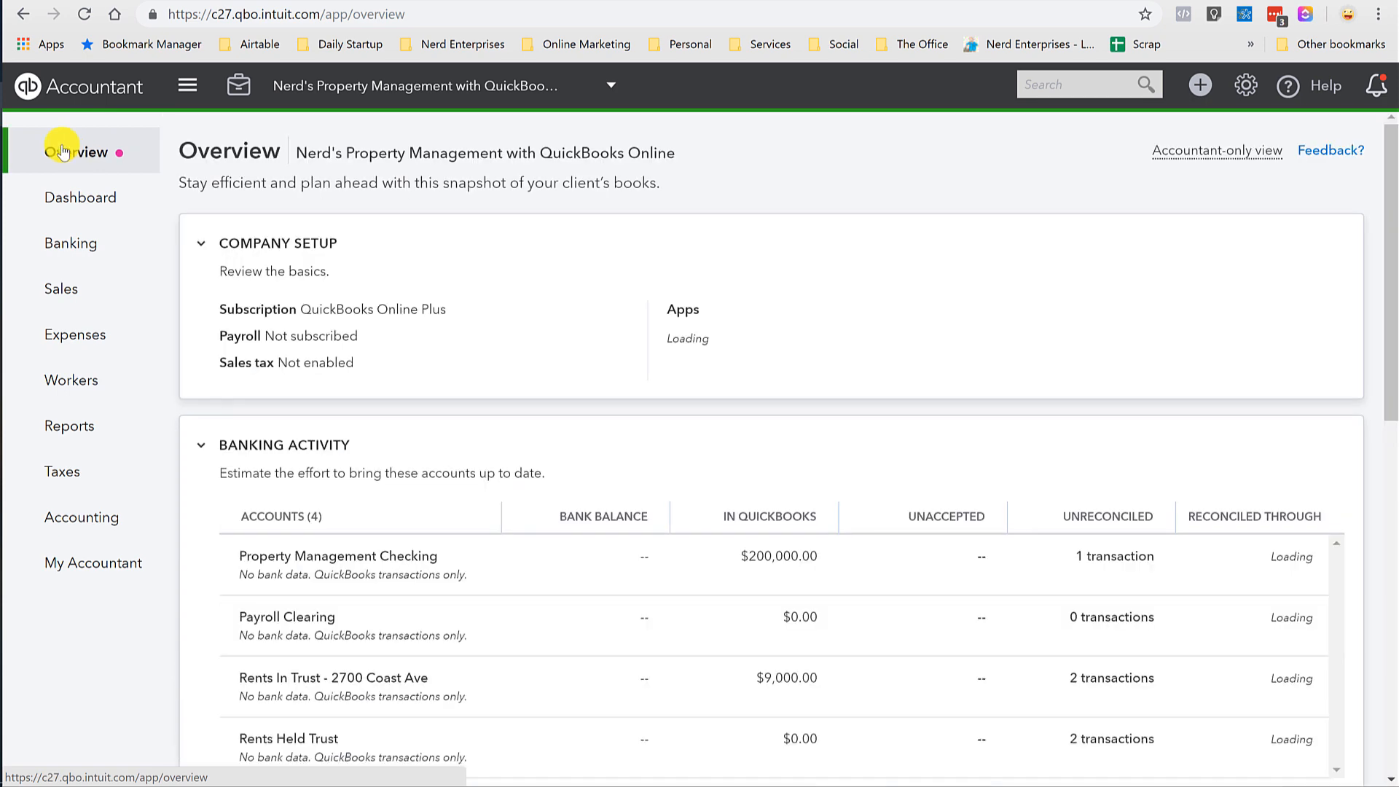
pyautogui.click(65, 430)
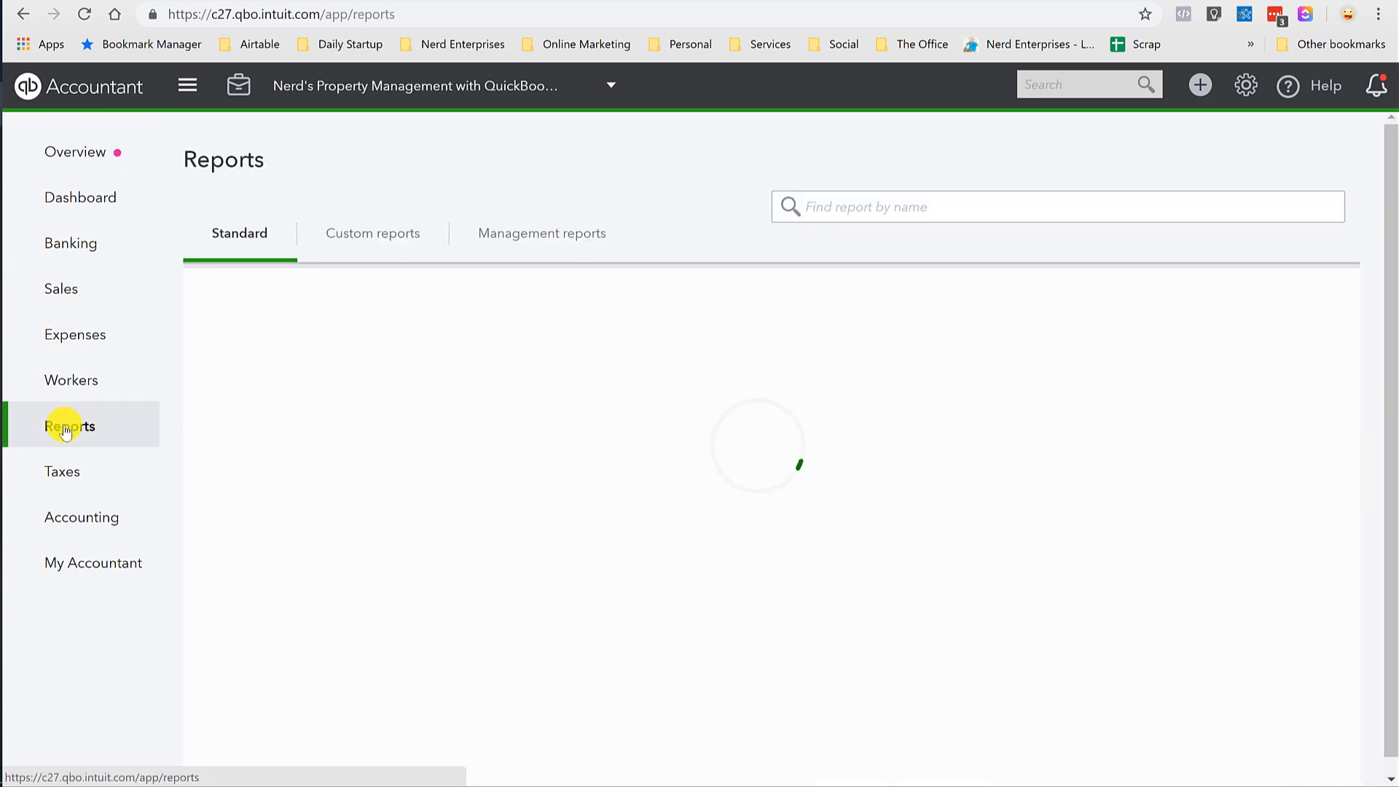
pyautogui.click(318, 423)
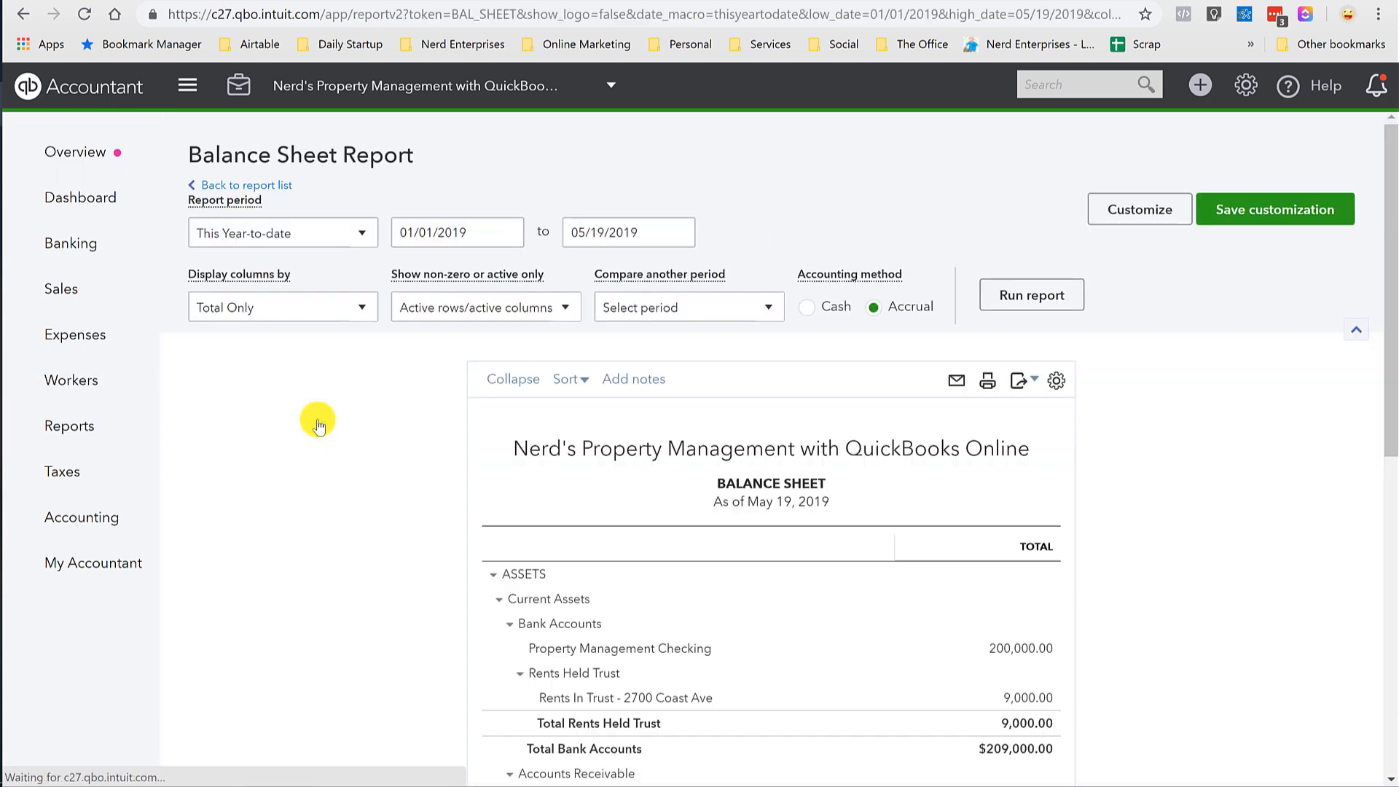
pyautogui.scroll(-3, 319, 417)
pyautogui.scroll(-2, 331, 530)
pyautogui.scroll(-3, 330, 530)
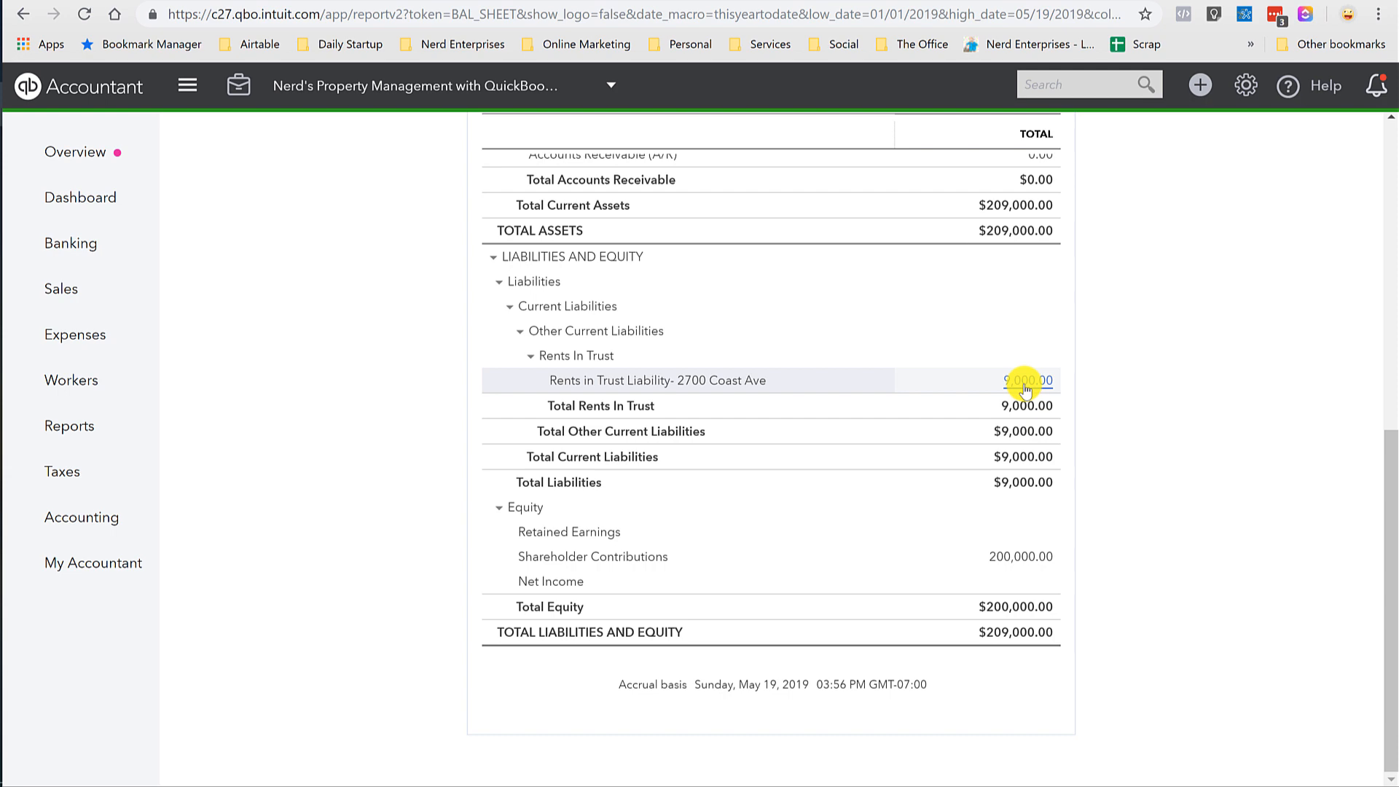
pyautogui.click(1026, 386)
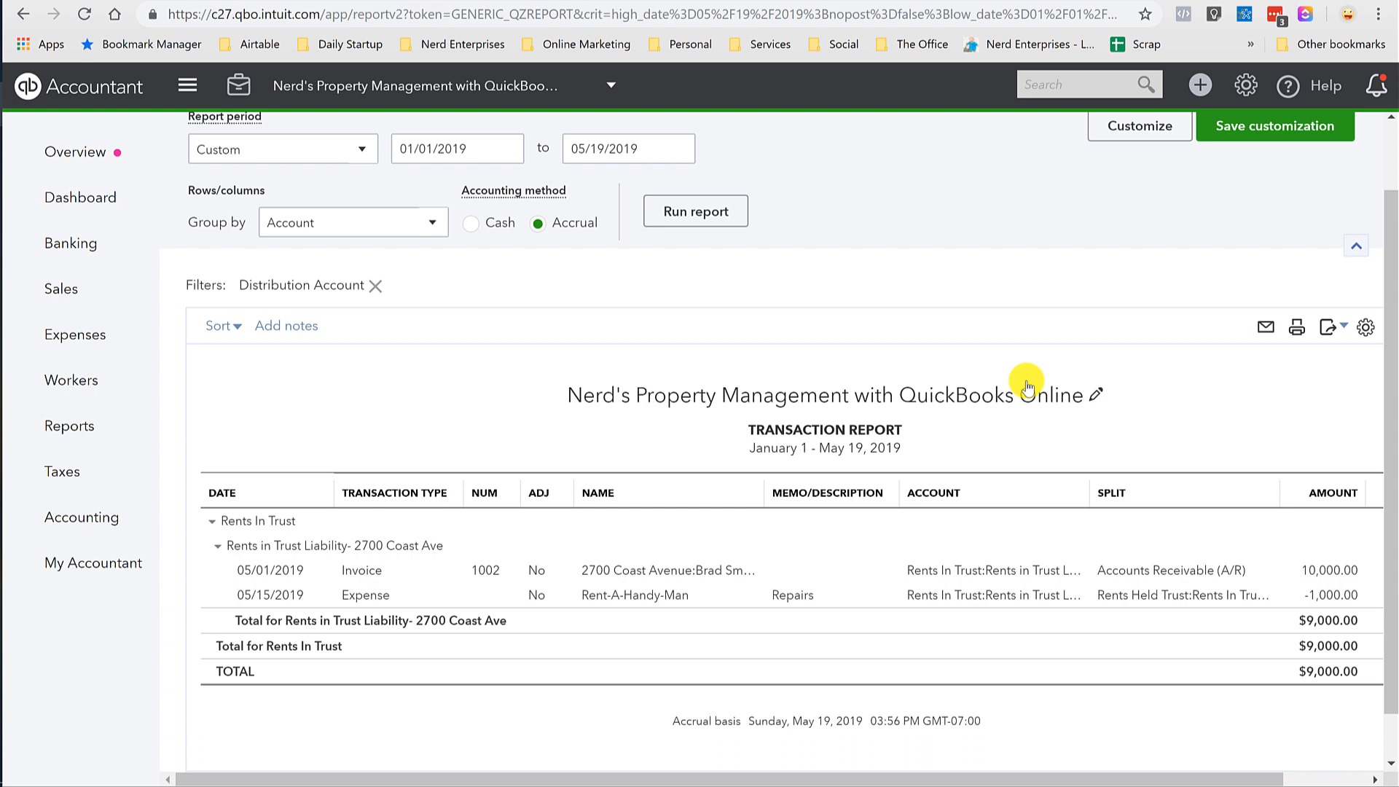
pyautogui.hscroll(2, 1026, 386)
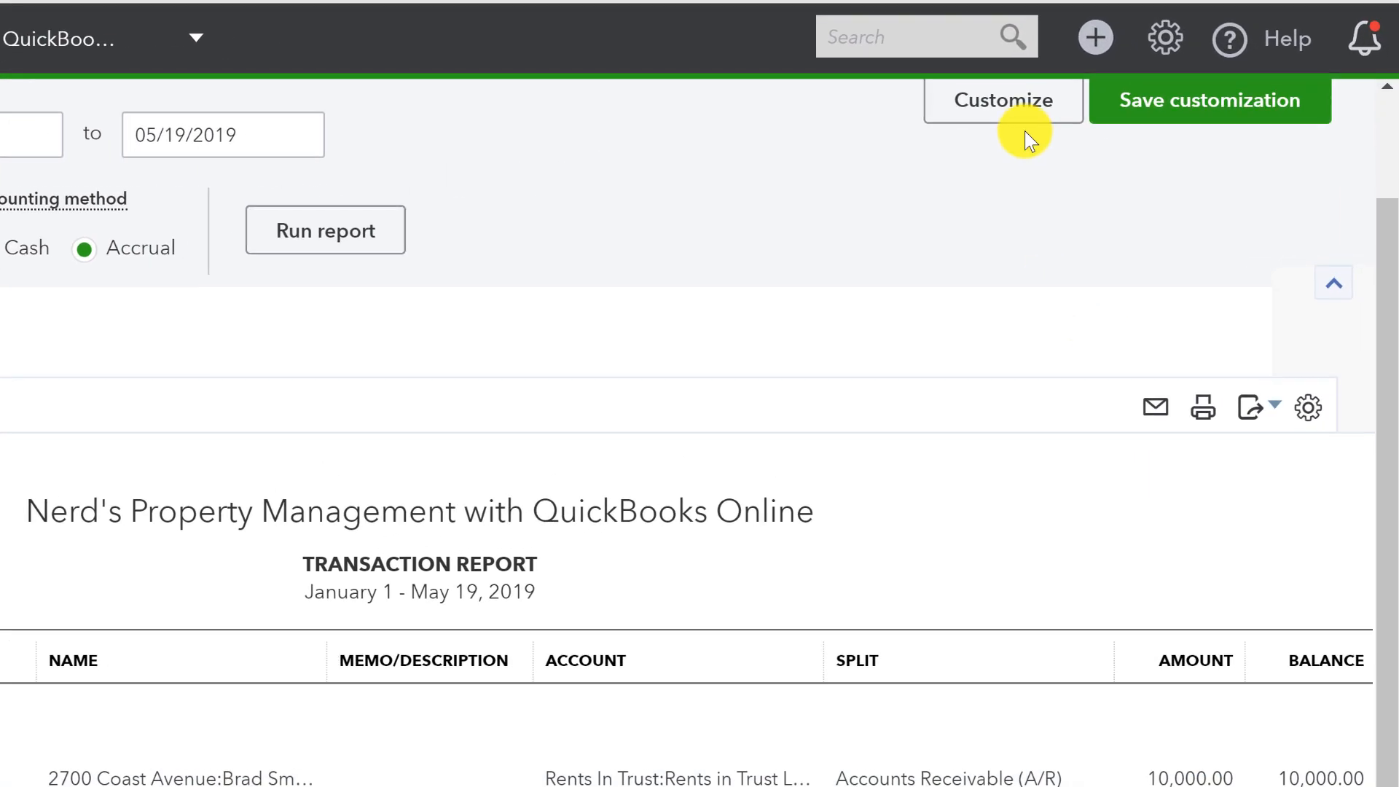
# Add Debit and Credit columns between Split and Amount, then rerun the report.
pyautogui.click(1011, 110)
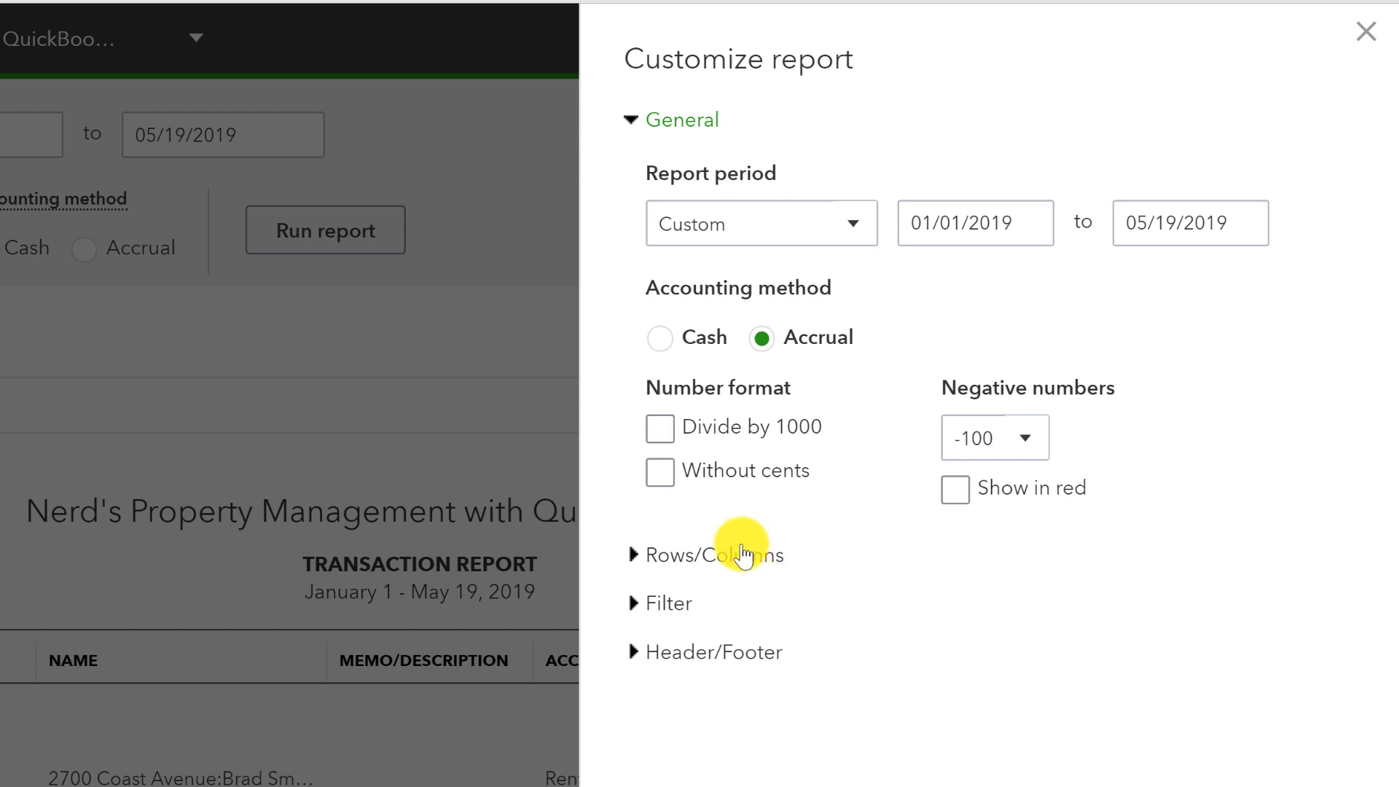
pyautogui.click(679, 561)
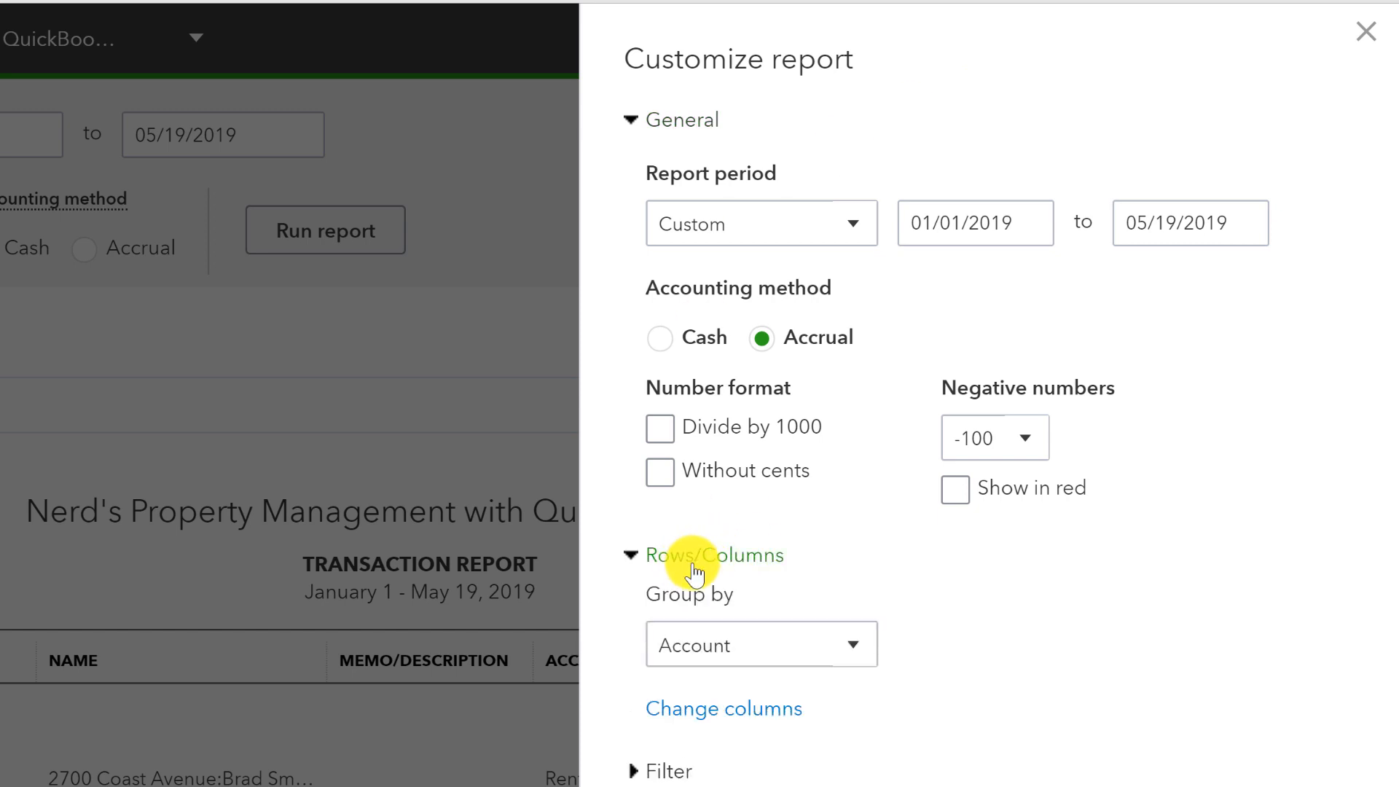
pyautogui.click(718, 711)
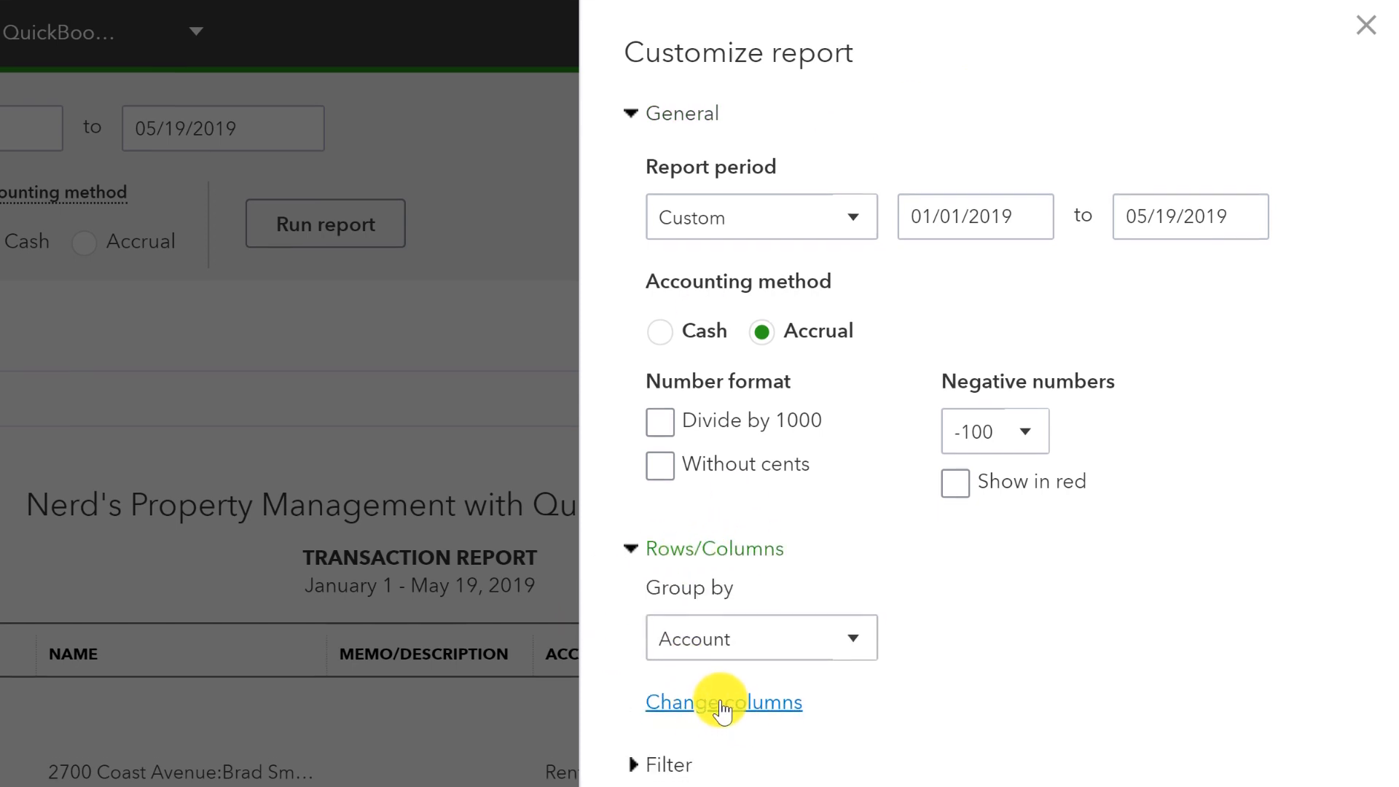
pyautogui.scroll(-15, 969, 436)
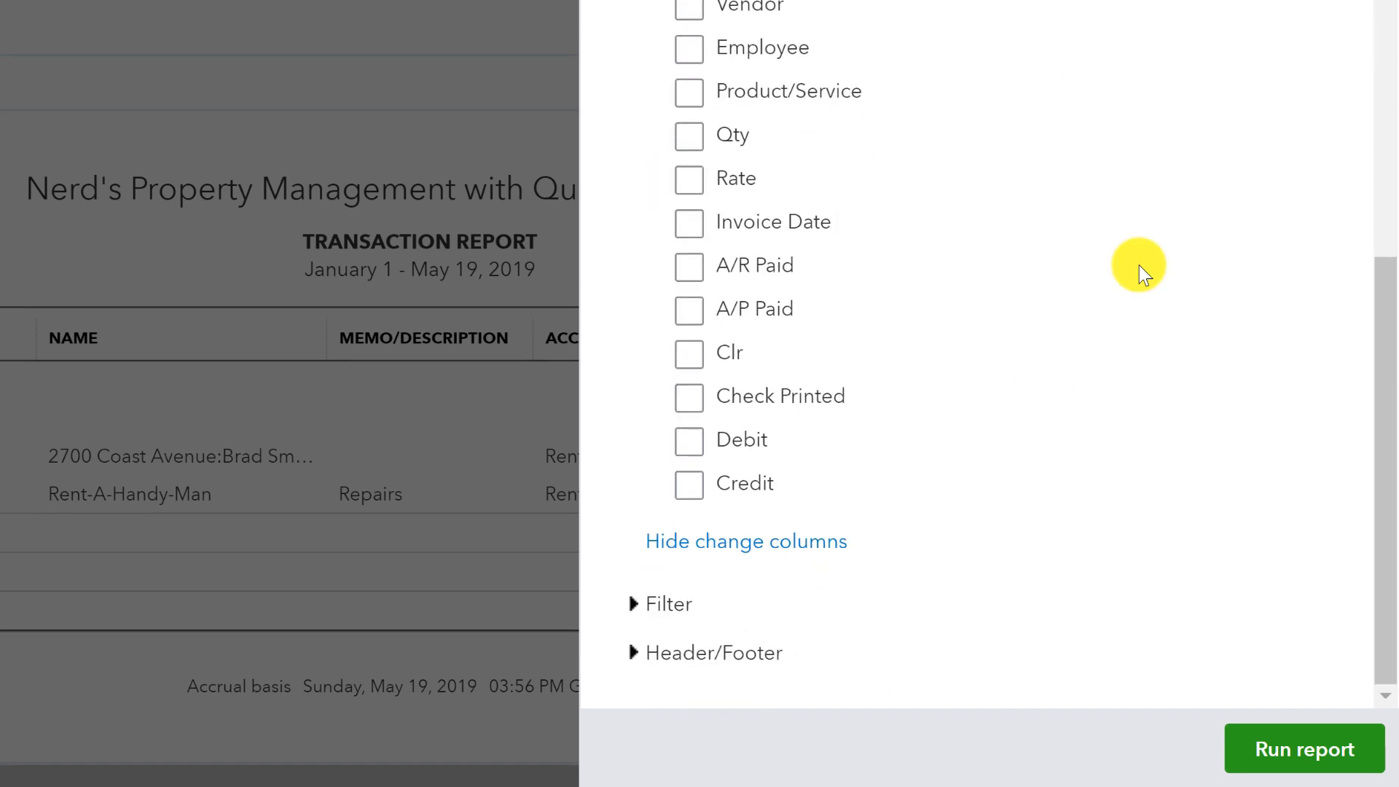
pyautogui.click(699, 448)
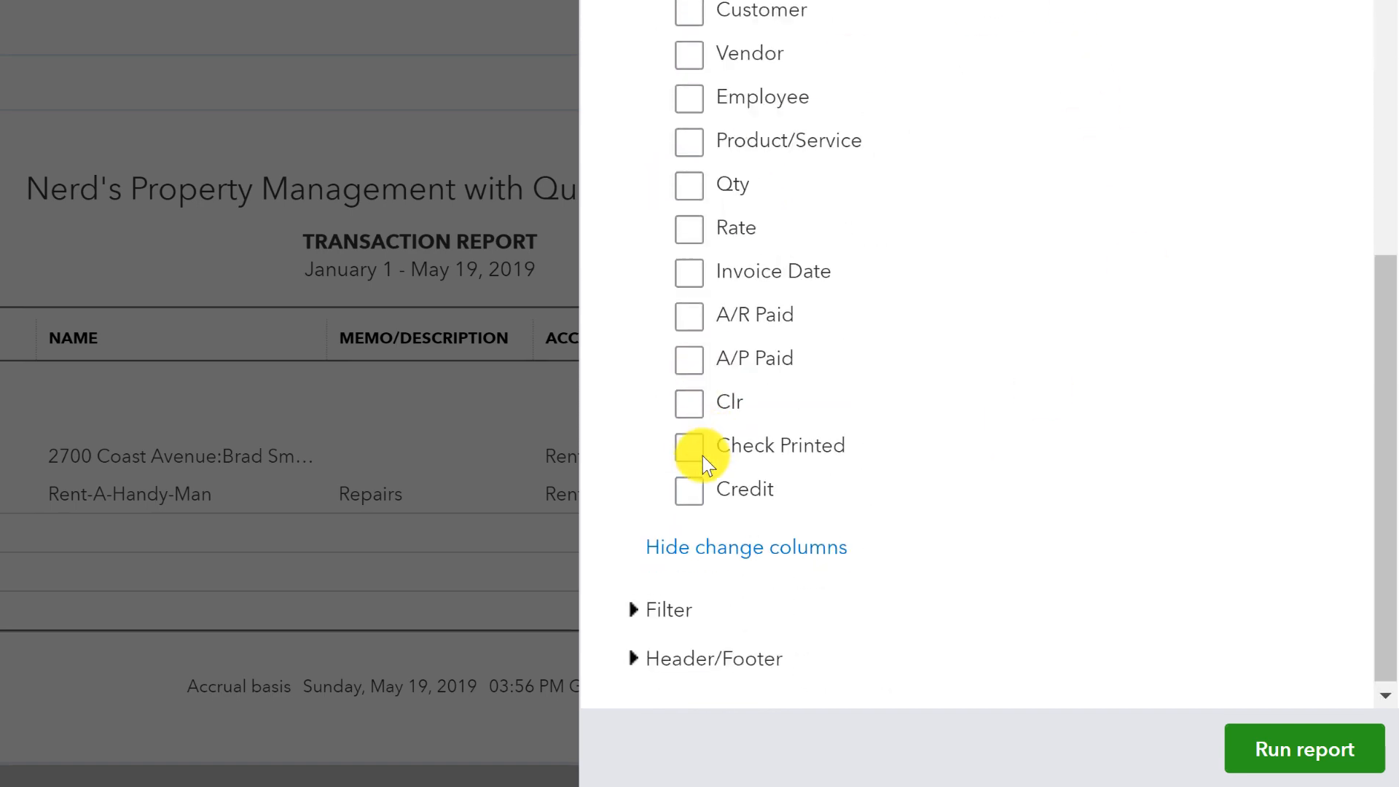
pyautogui.click(689, 495)
pyautogui.scroll(5, 1035, 481)
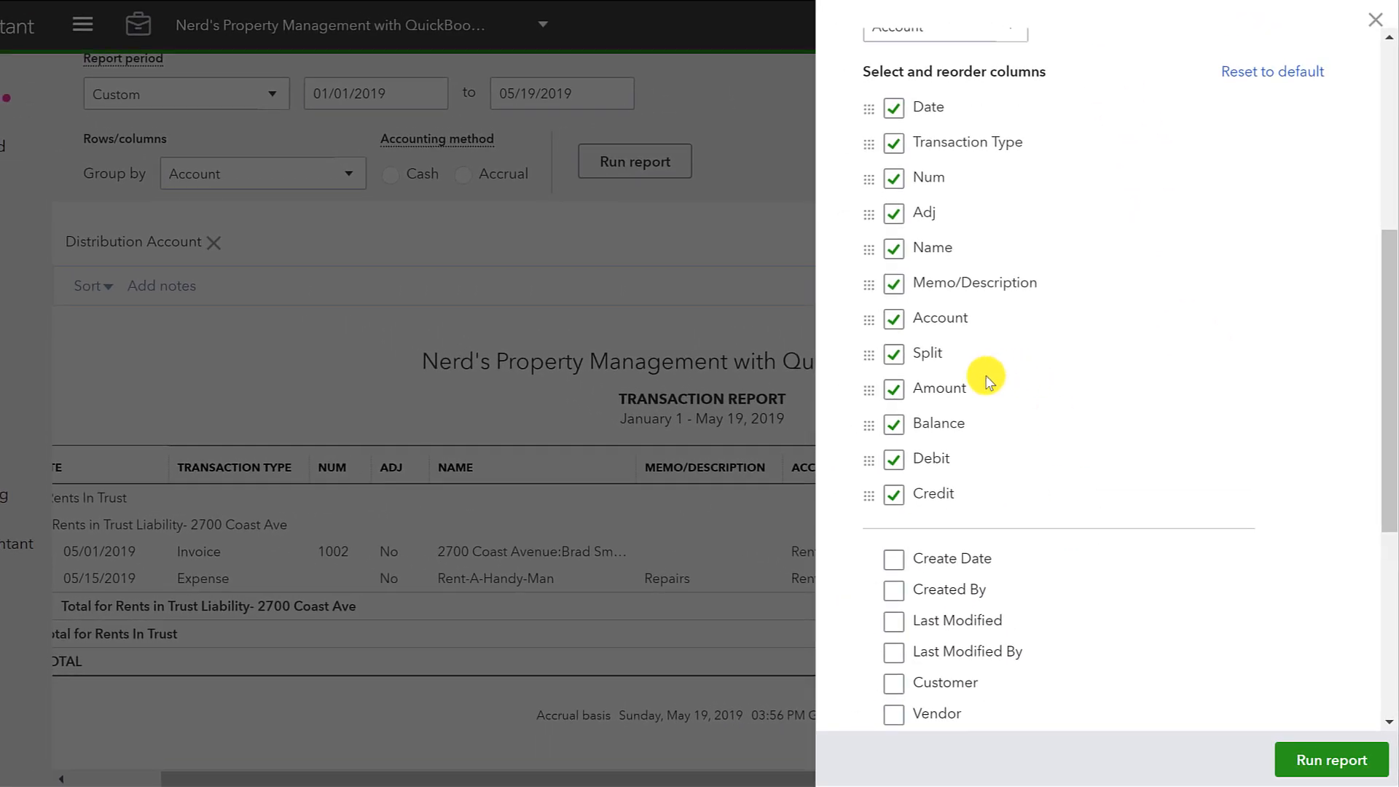
pyautogui.moveTo(867, 461); pyautogui.dragTo(871, 383)
pyautogui.moveTo(868, 496); pyautogui.dragTo(869, 416)
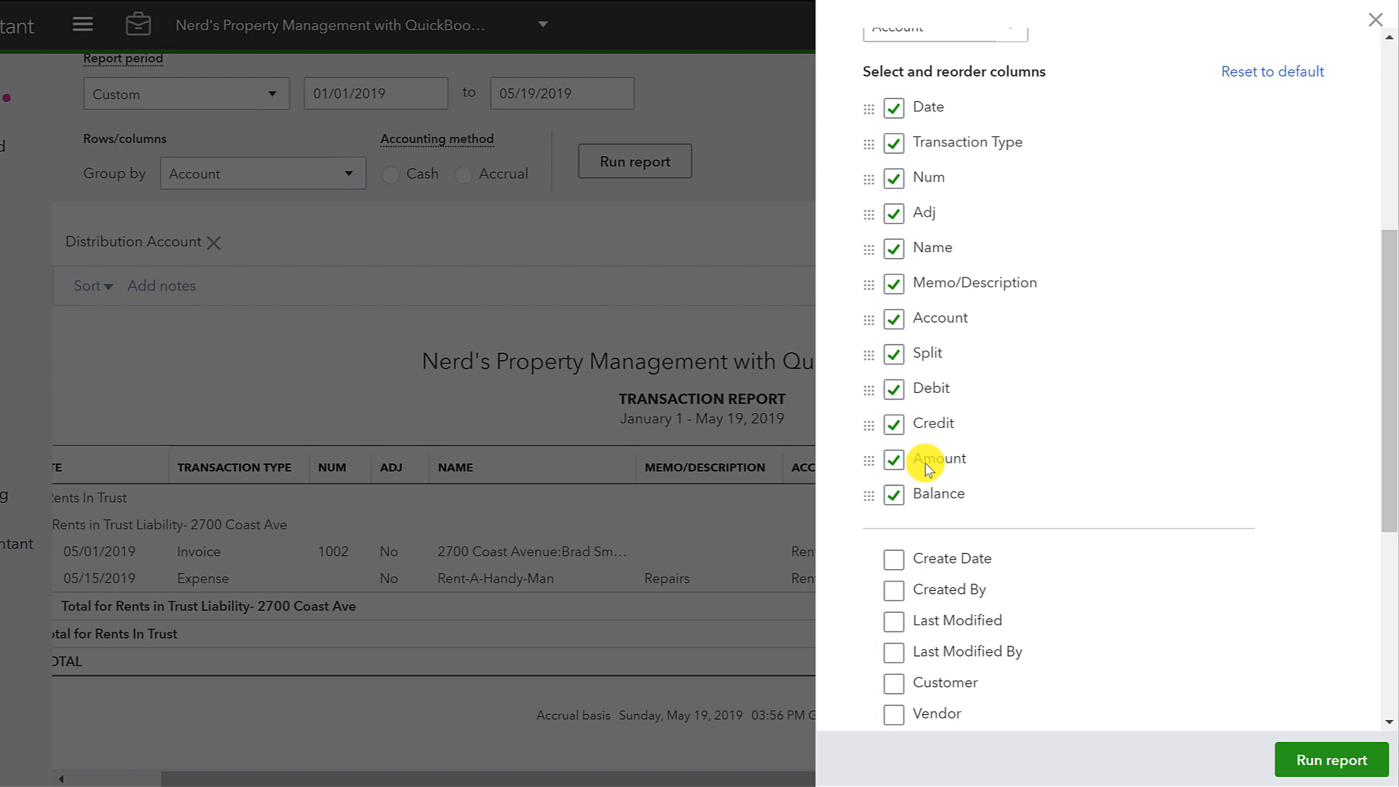
pyautogui.click(1343, 762)
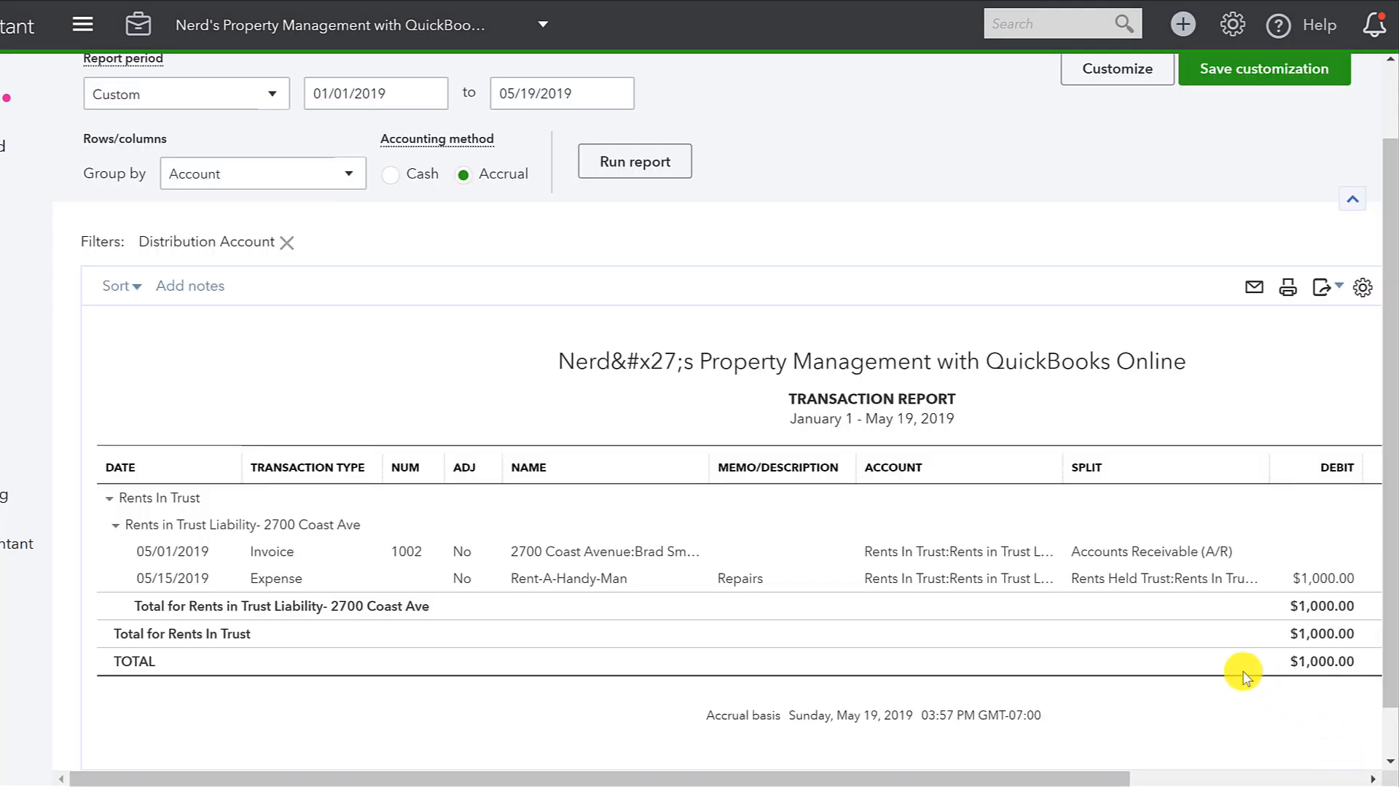
pyautogui.hscroll(5, 1214, 654)
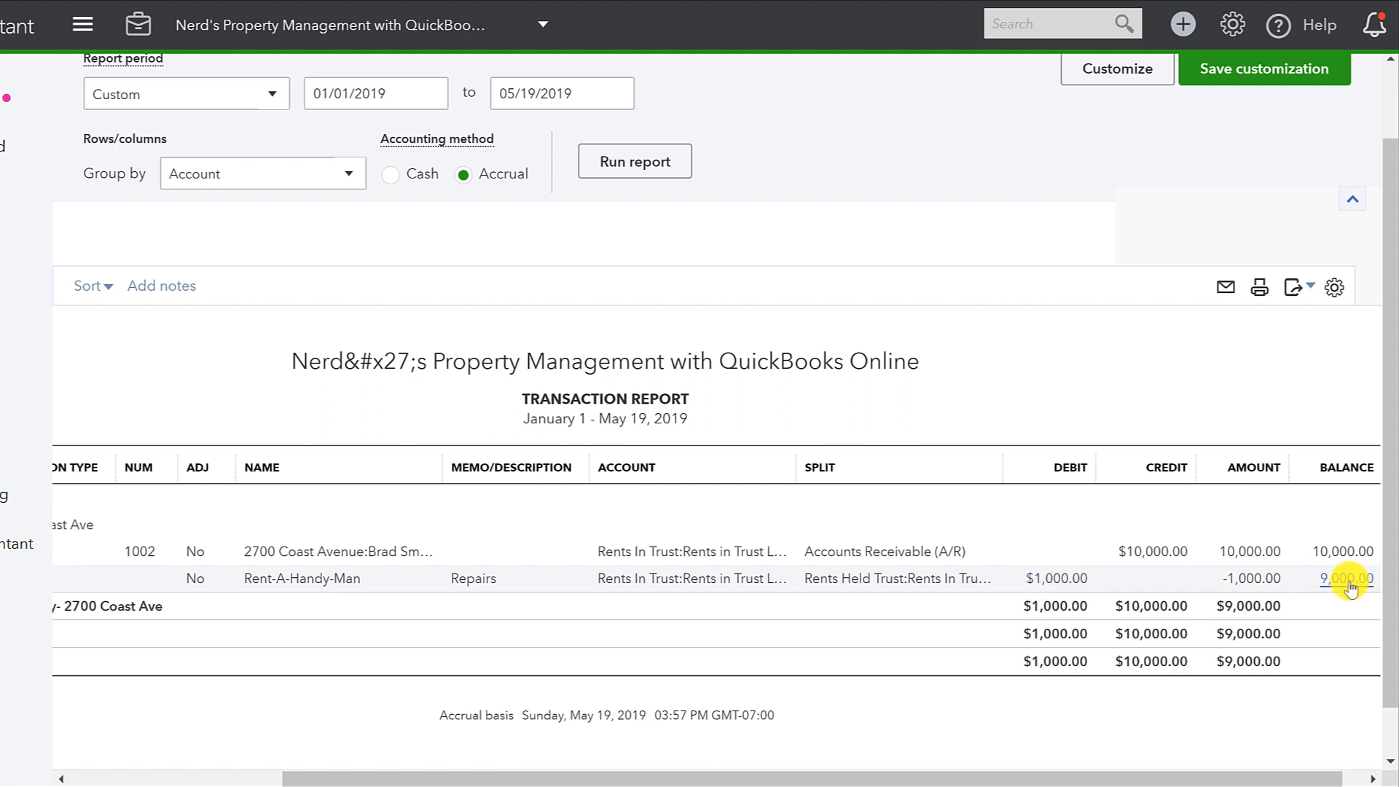
pyautogui.hscroll(1, 1352, 589)
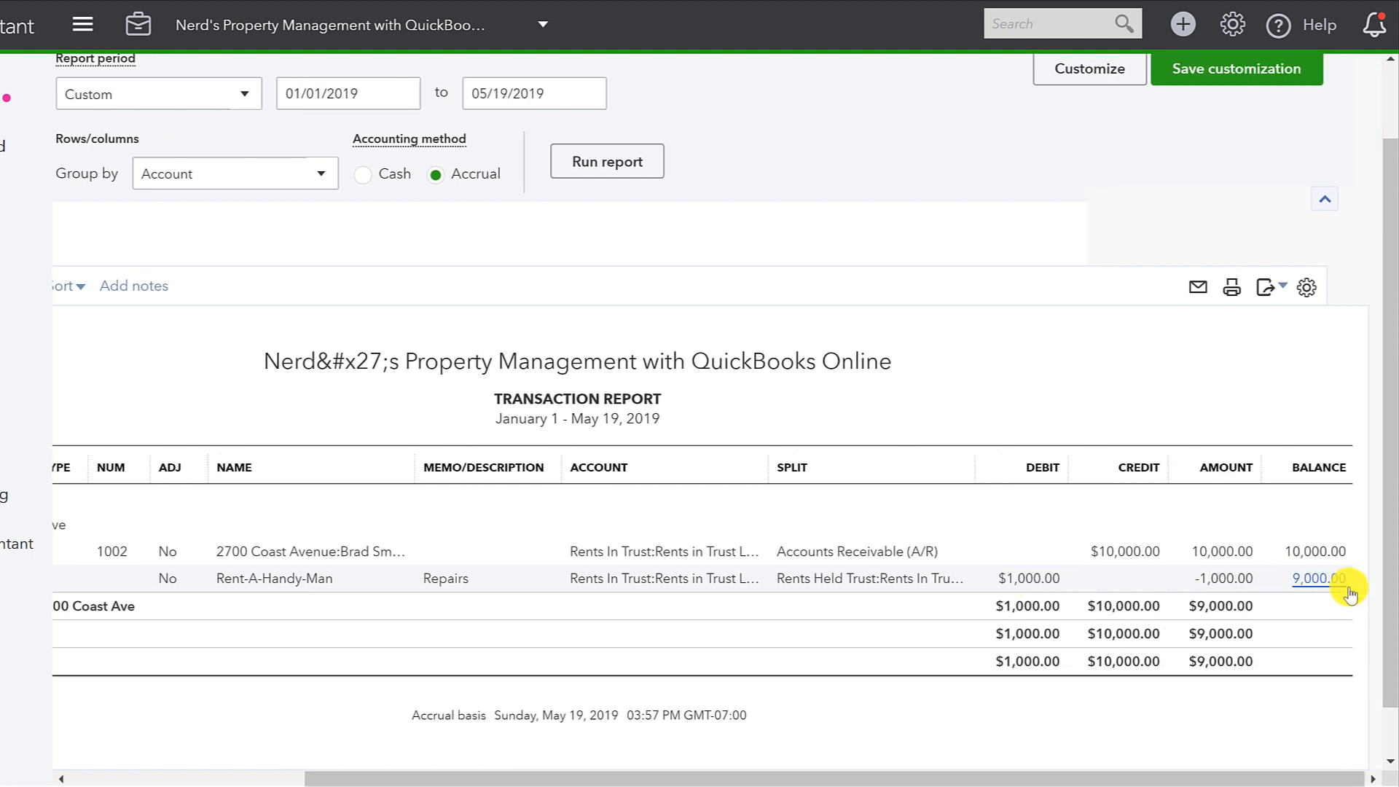
pyautogui.hscroll(-1, 1349, 587)
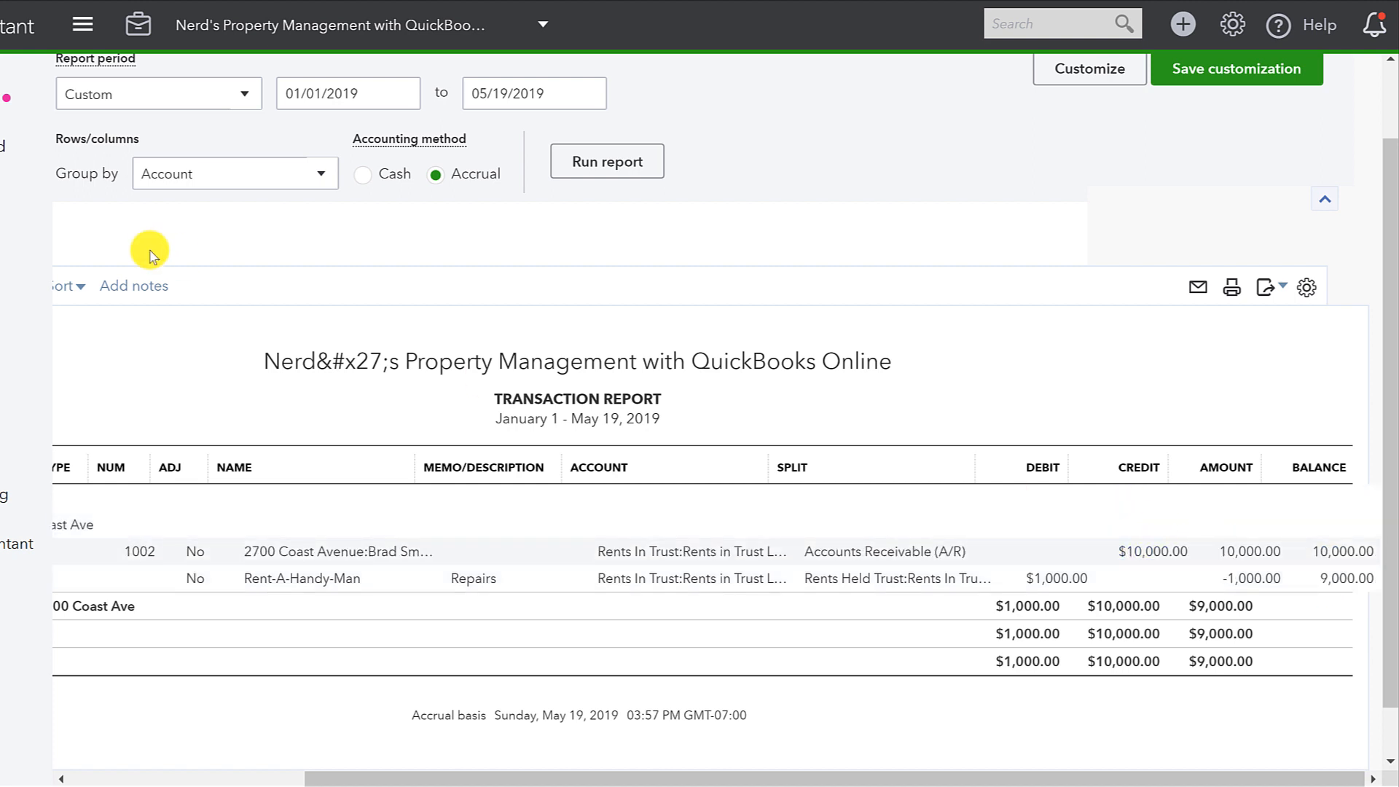